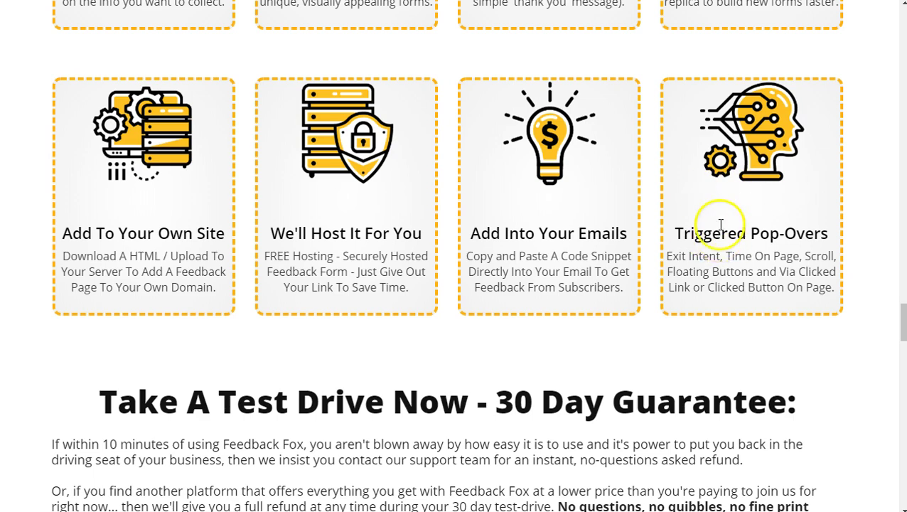
# Step: Read through the Feedback Fox sales page sections on features, guarantee, bonuses, target audience and the discount offer
pyautogui.scroll(-5, 313, 253)
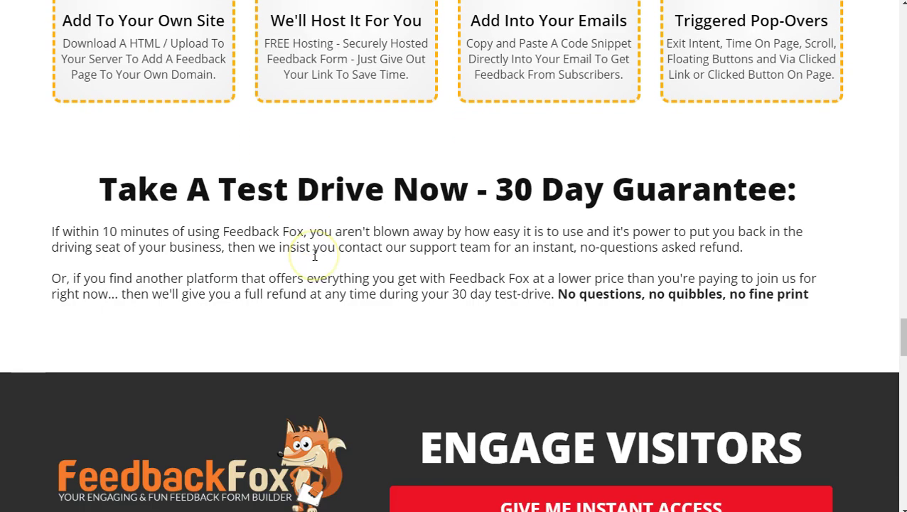
pyautogui.scroll(-7, 229, 265)
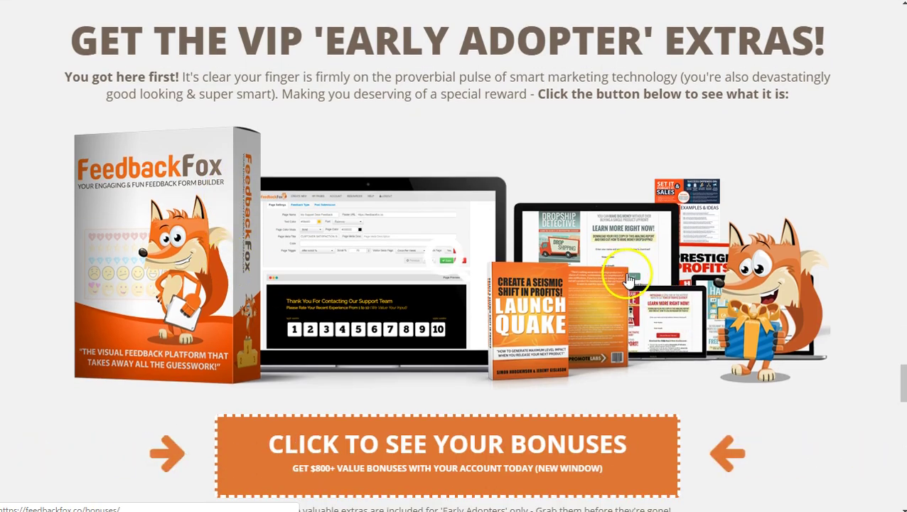
pyautogui.scroll(-3, 494, 273)
pyautogui.scroll(-5, 495, 275)
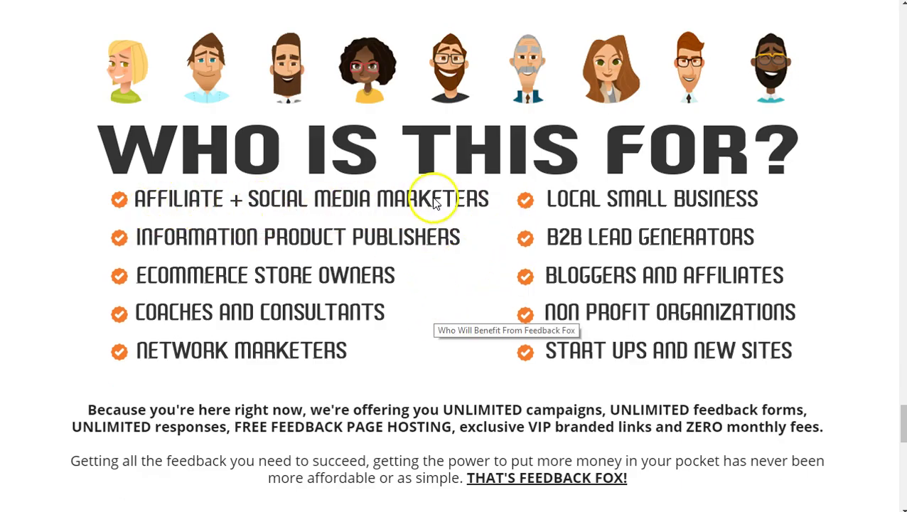
pyautogui.scroll(-3, 411, 257)
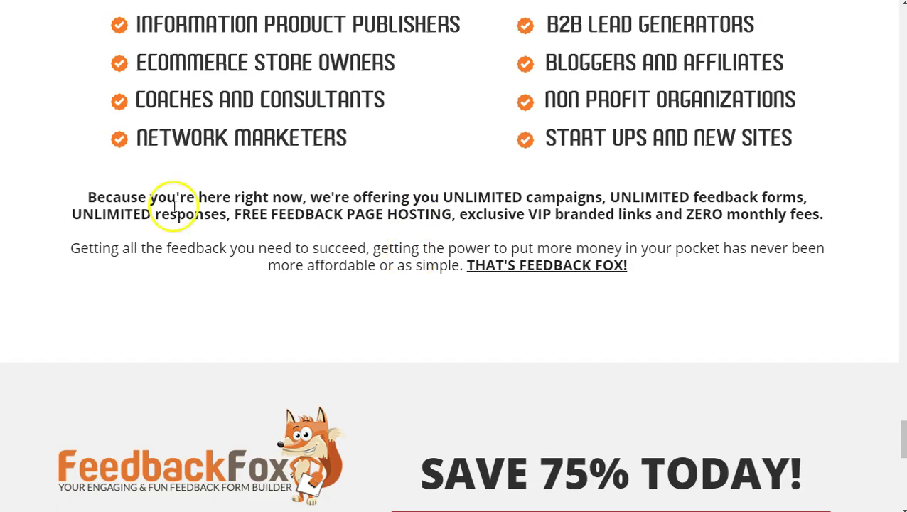
pyautogui.scroll(-2, 346, 234)
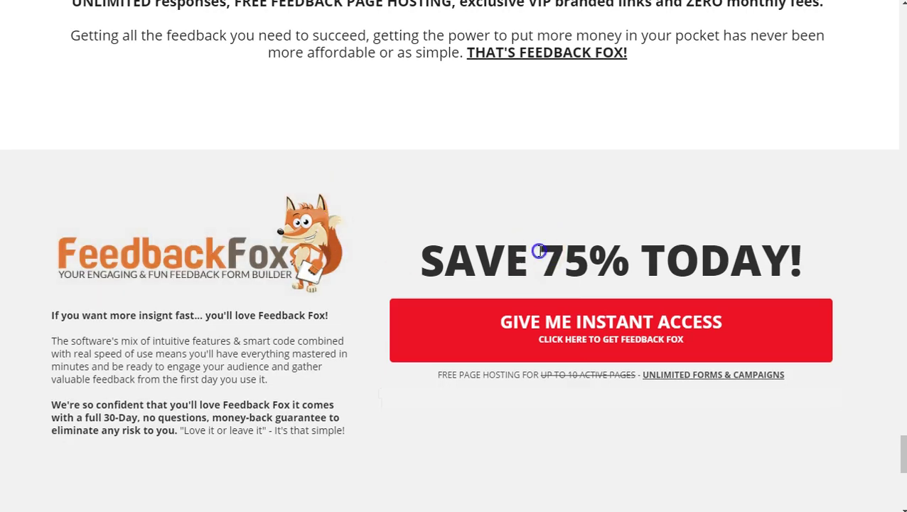
pyautogui.moveTo(537, 253); pyautogui.dragTo(622, 262)
pyautogui.click(616, 258)
pyautogui.scroll(-5, 234, 347)
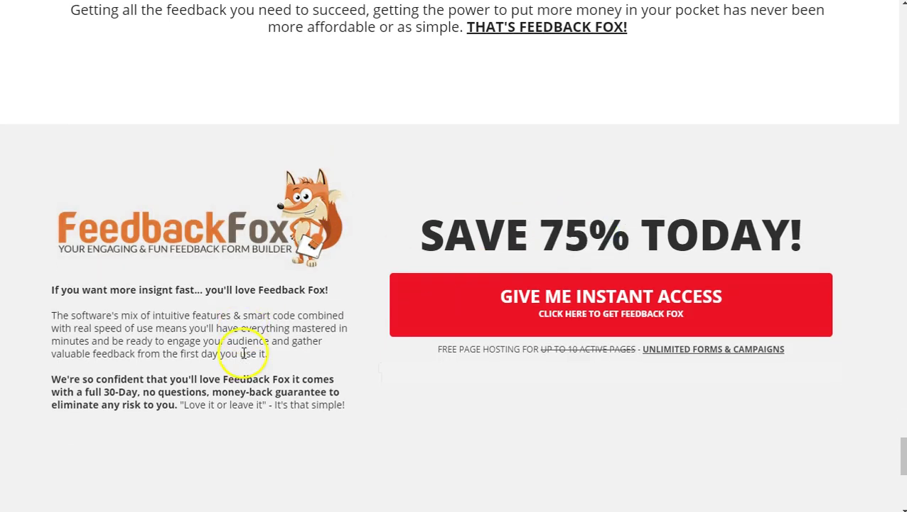
pyautogui.scroll(4, 241, 351)
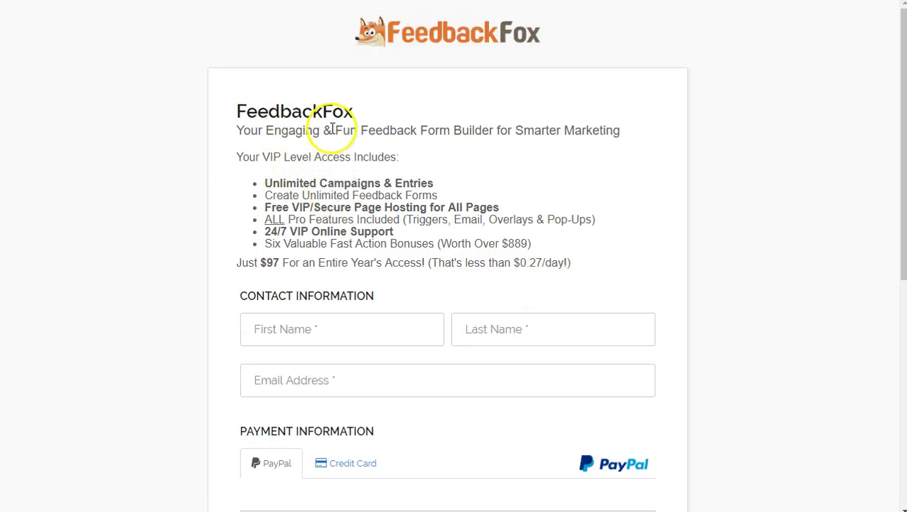
# Step: Examine the FeedbackFox checkout page's VIP access inclusions, yearly price, payment options and order summary
pyautogui.scroll(-1, 402, 226)
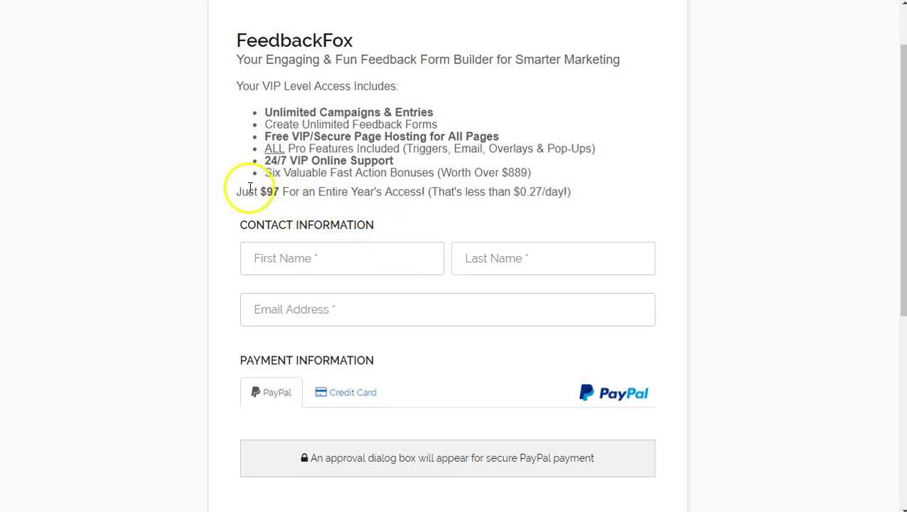
pyautogui.moveTo(292, 196); pyautogui.dragTo(359, 193)
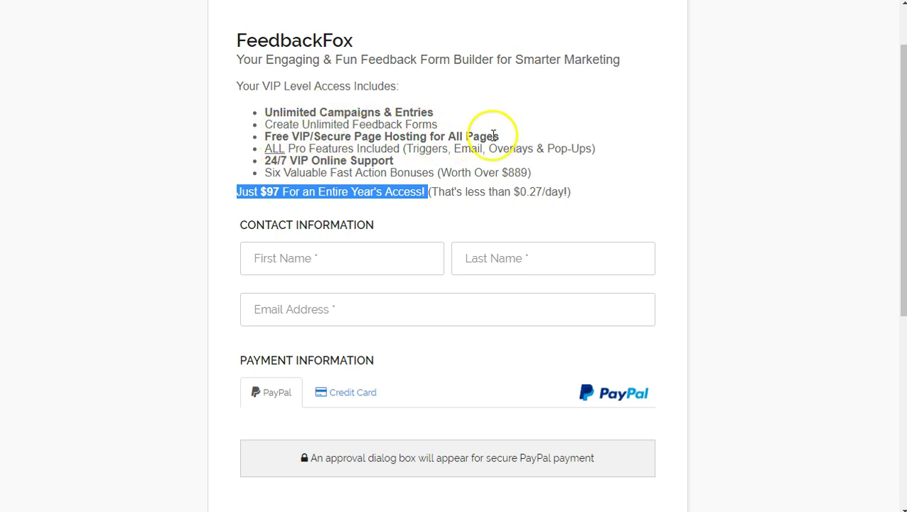
pyautogui.doubleClick(321, 148)
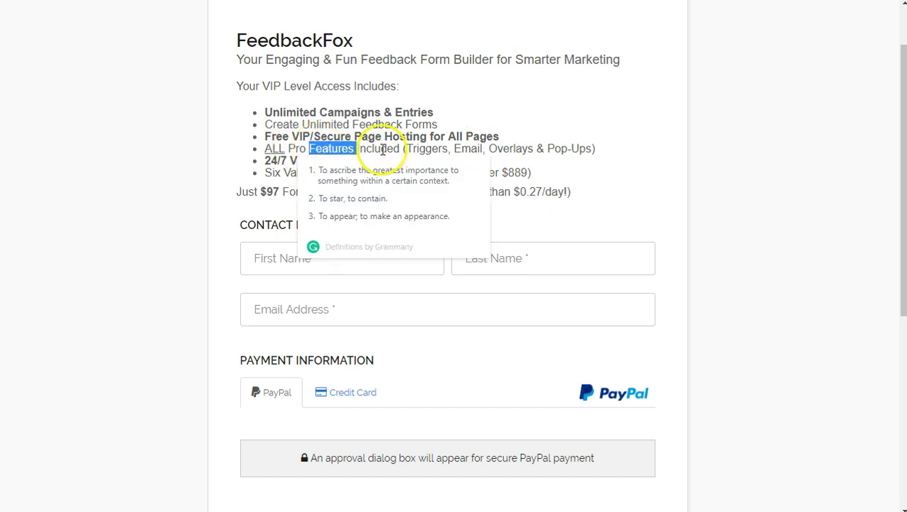
pyautogui.click(532, 151)
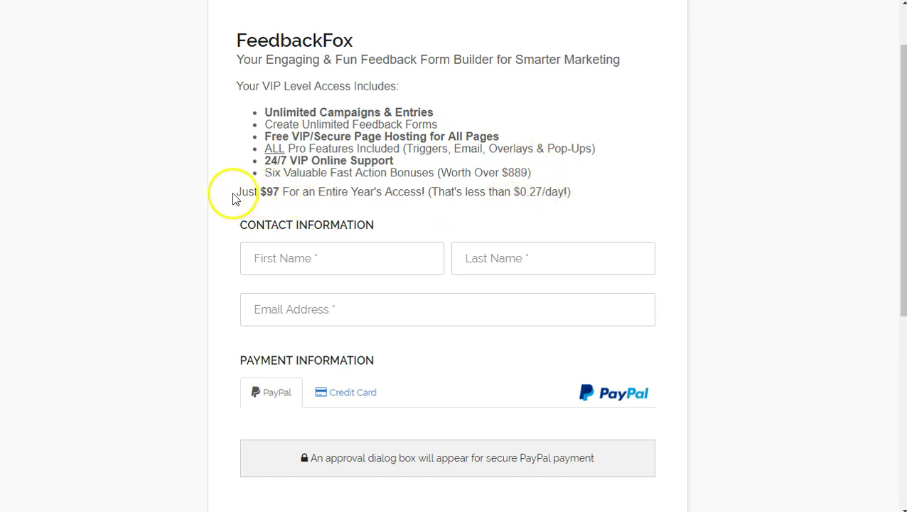
pyautogui.moveTo(239, 193); pyautogui.dragTo(299, 192)
pyautogui.click(319, 192)
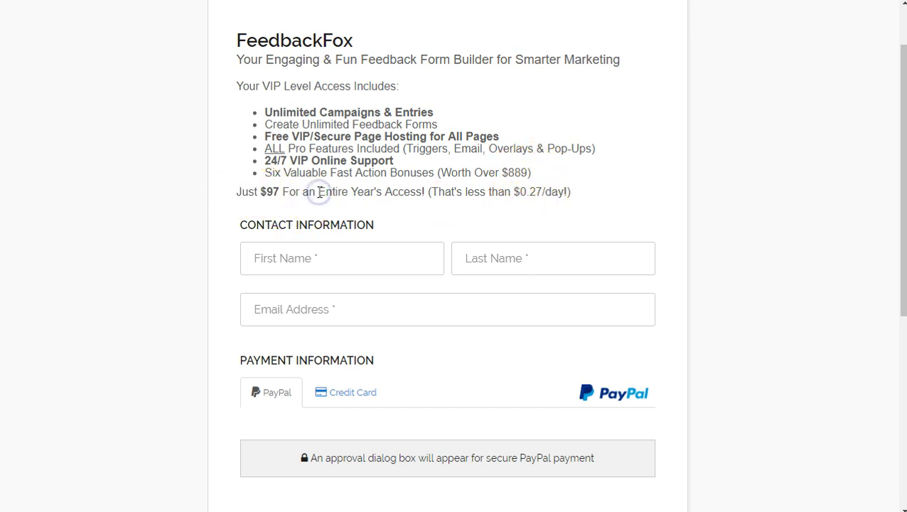
pyautogui.scroll(-3, 124, 250)
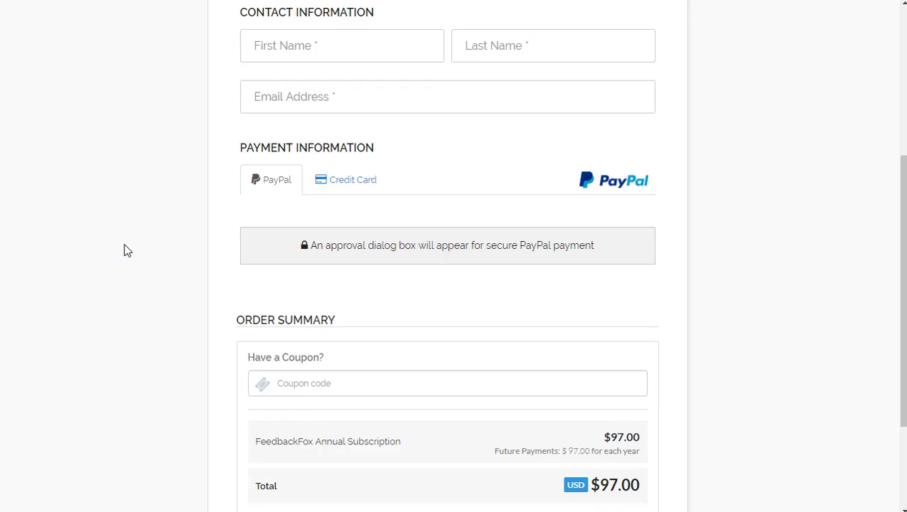
pyautogui.scroll(-2, 124, 250)
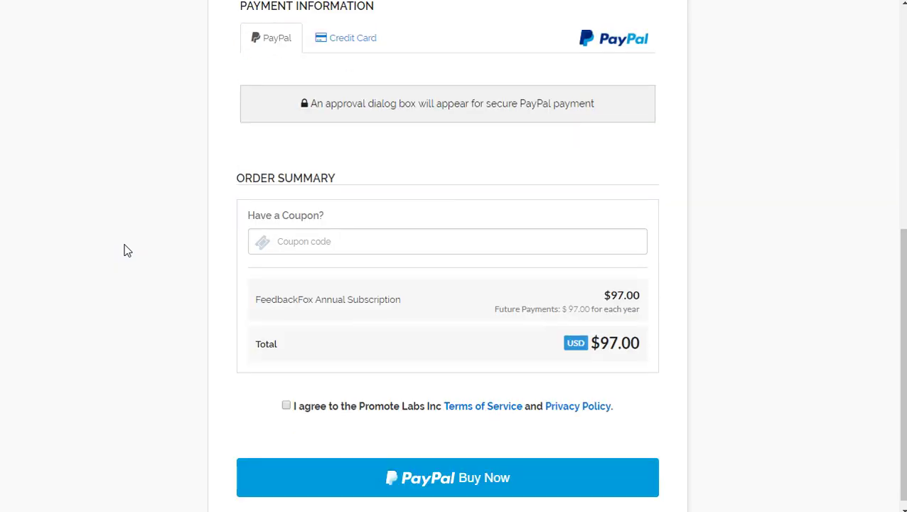
pyautogui.scroll(-1, 124, 251)
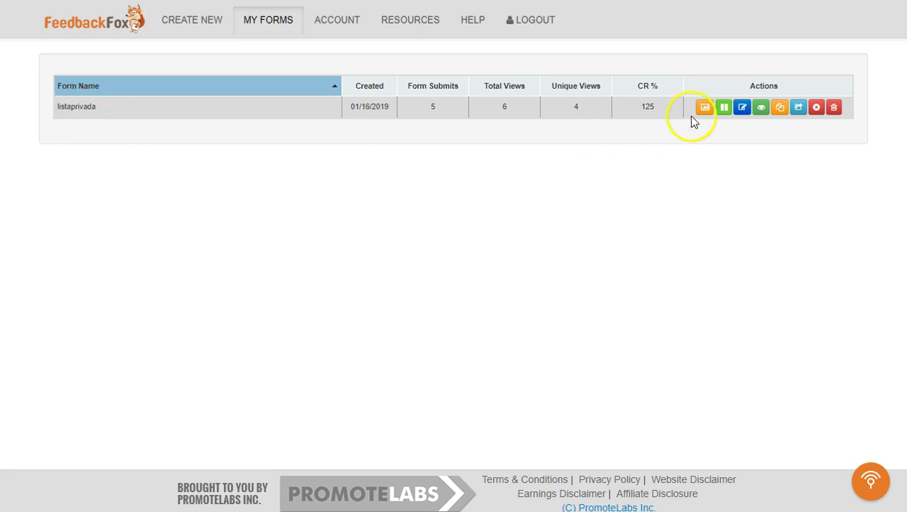
# Step: Preview the listaprivada form, rate it 1 star and look over the page it redirects to
pyautogui.click(761, 110)
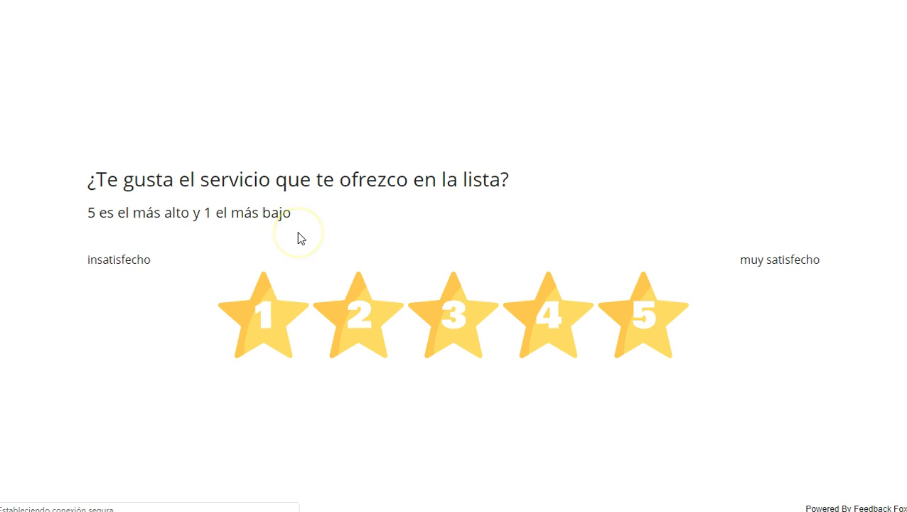
pyautogui.click(267, 325)
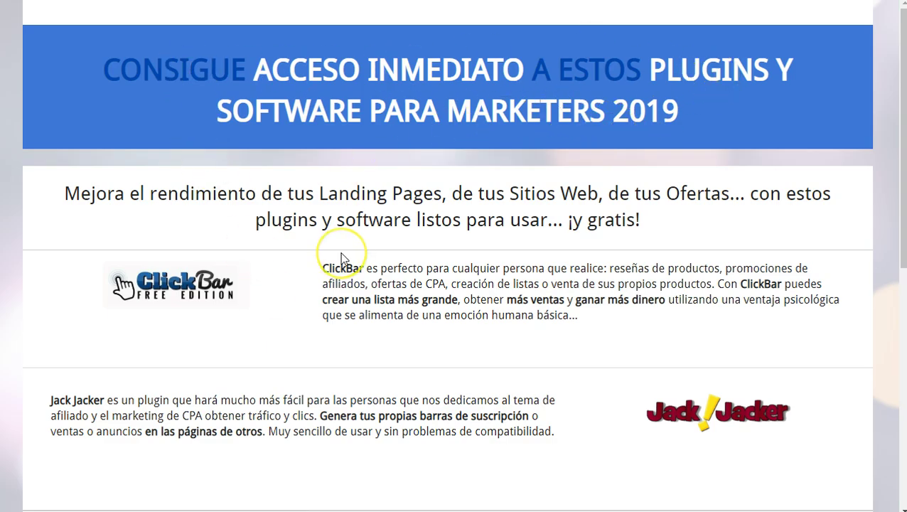
pyautogui.scroll(-6, 341, 257)
pyautogui.scroll(6, 341, 257)
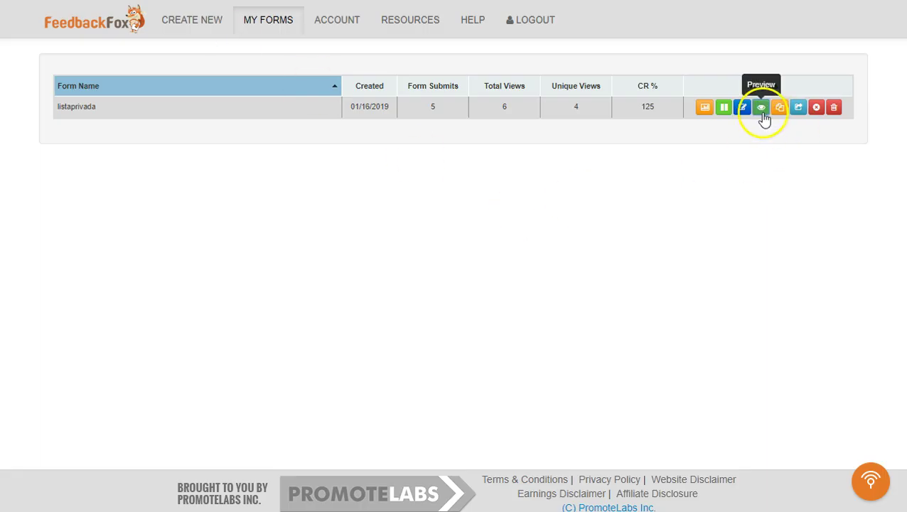
# Step: Open the listaprivada form for editing and review its available form types, page preview and Rater styles
pyautogui.click(743, 108)
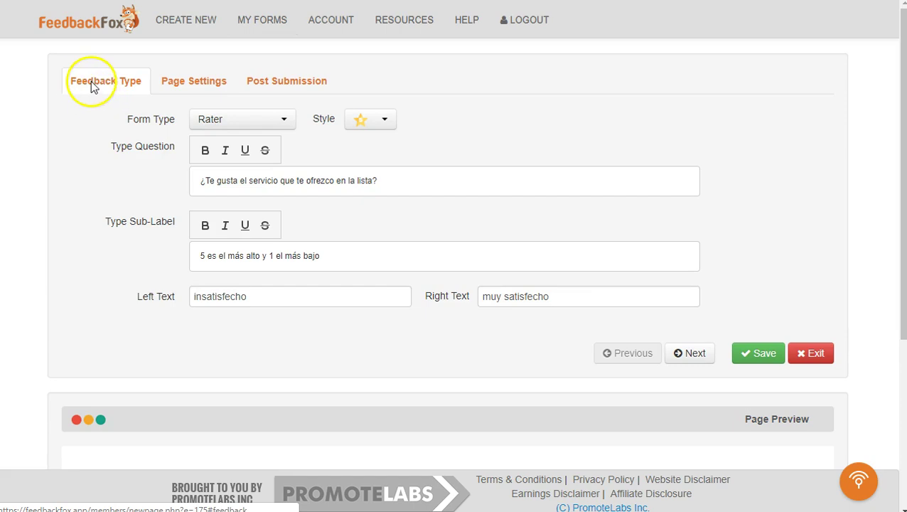
pyautogui.click(246, 123)
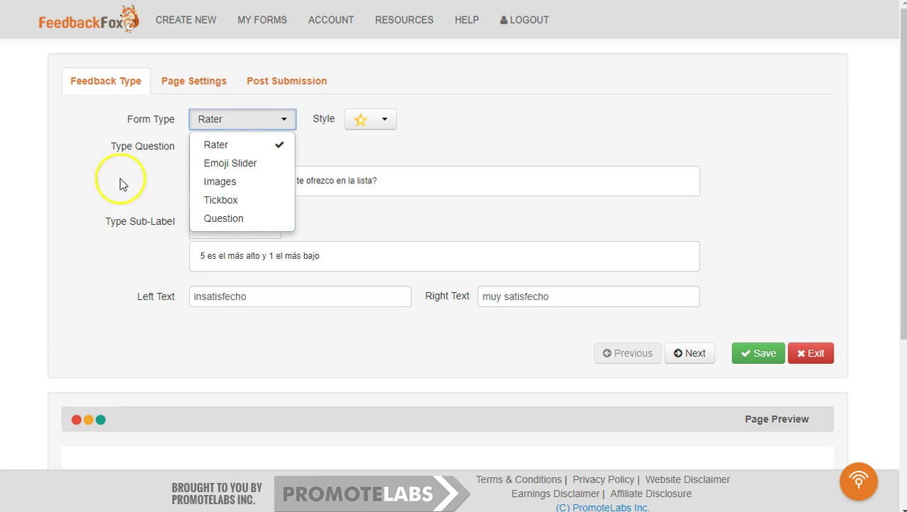
pyautogui.click(63, 204)
pyautogui.scroll(-3, 91, 217)
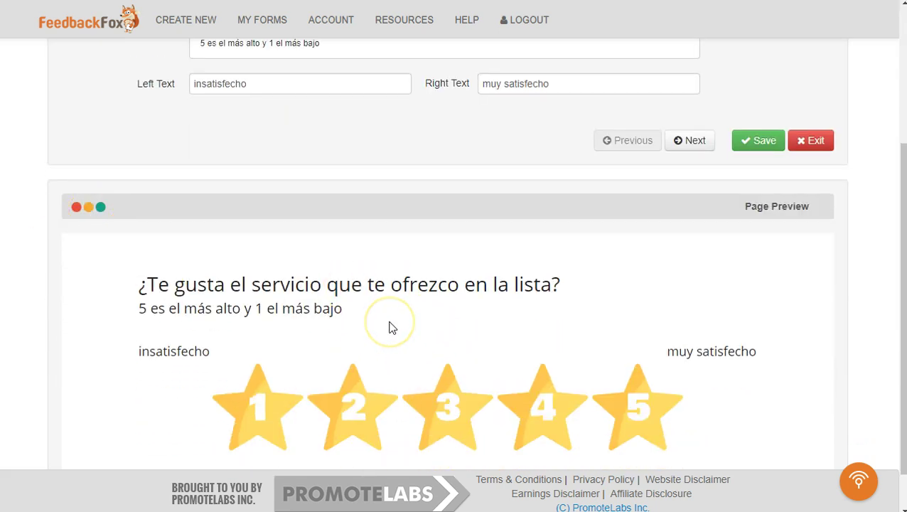
pyautogui.scroll(3, 389, 327)
pyautogui.click(269, 120)
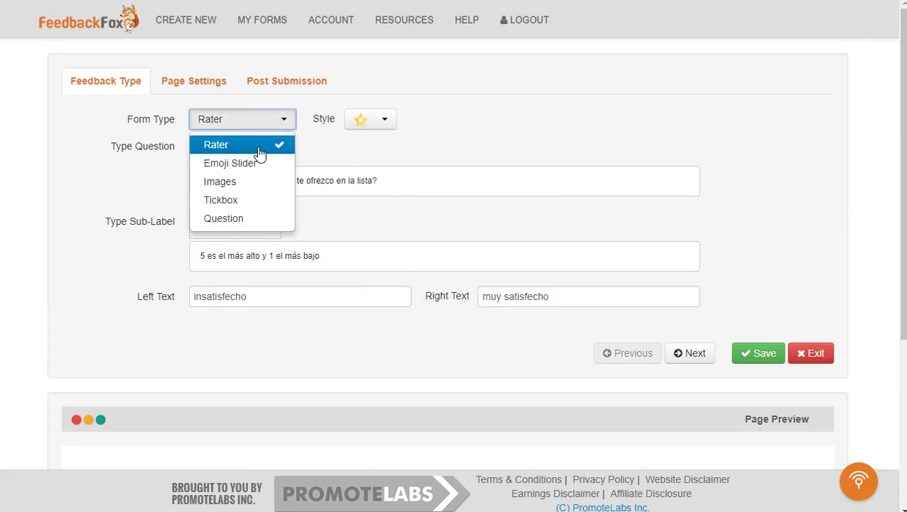
pyautogui.click(375, 118)
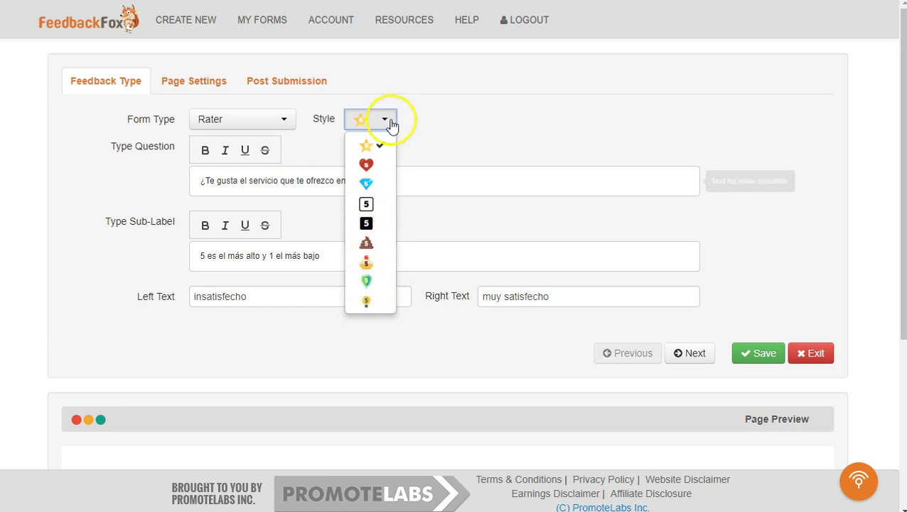
pyautogui.click(431, 113)
# Step: Change the form type to Emoji Slider and try different slider positions in the page preview
pyautogui.click(280, 118)
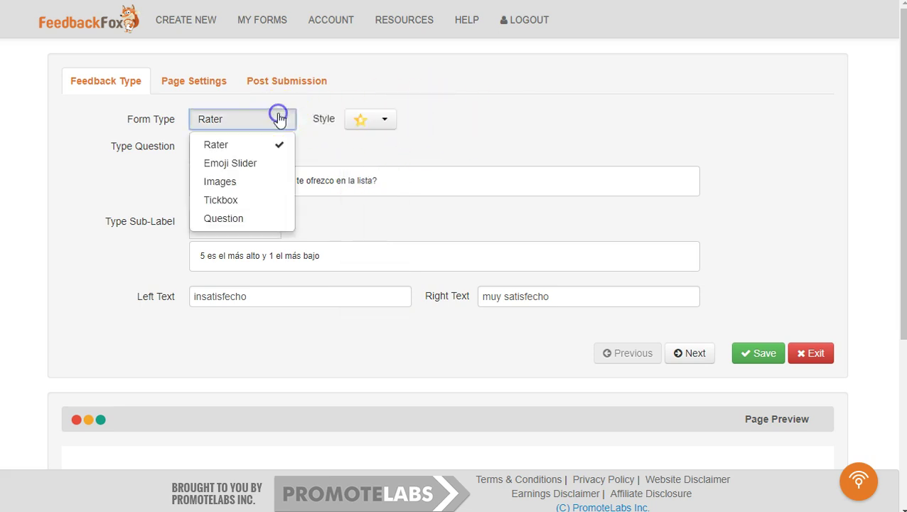
pyautogui.click(247, 164)
pyautogui.scroll(-4, 148, 237)
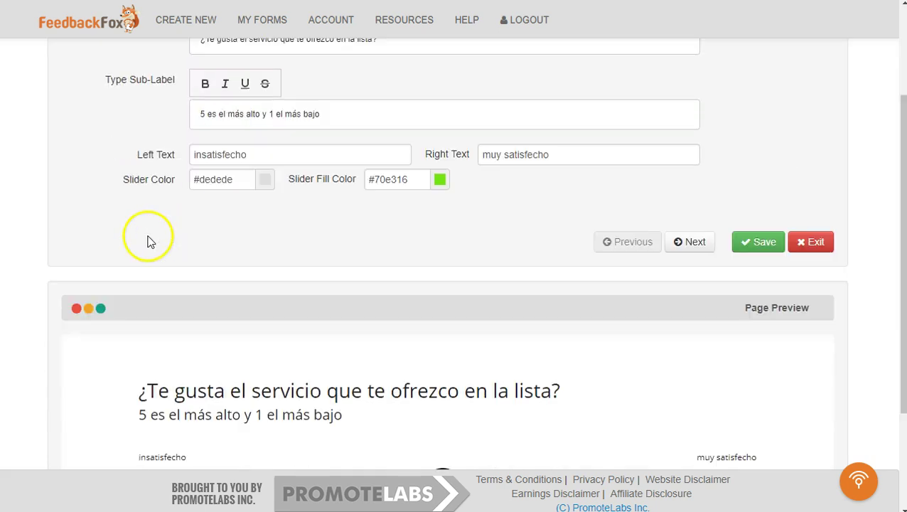
pyautogui.moveTo(442, 353); pyautogui.dragTo(569, 359)
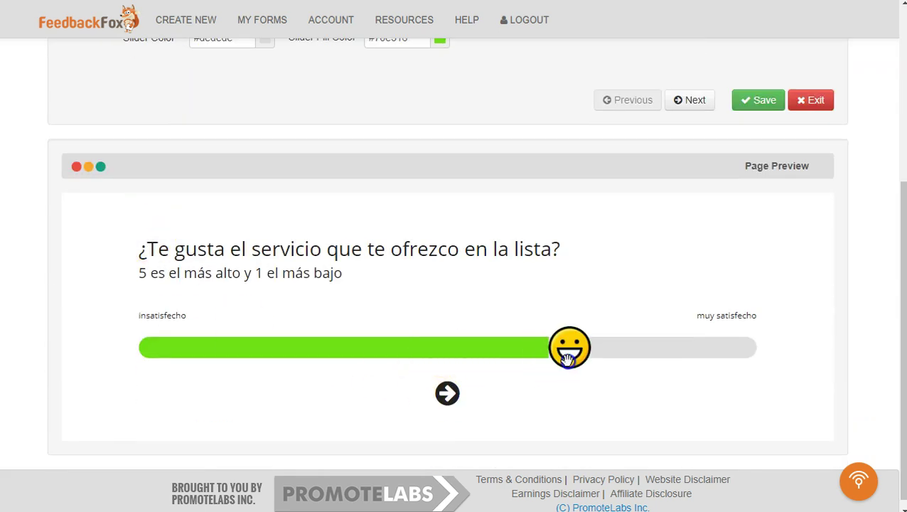
pyautogui.click(644, 347)
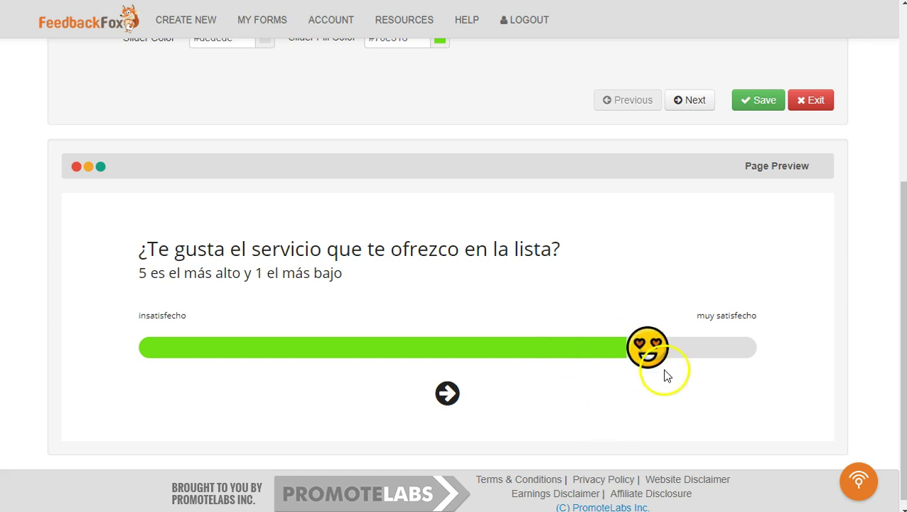
pyautogui.moveTo(657, 347); pyautogui.dragTo(157, 347)
pyautogui.click(359, 347)
pyautogui.moveTo(359, 346); pyautogui.dragTo(471, 345)
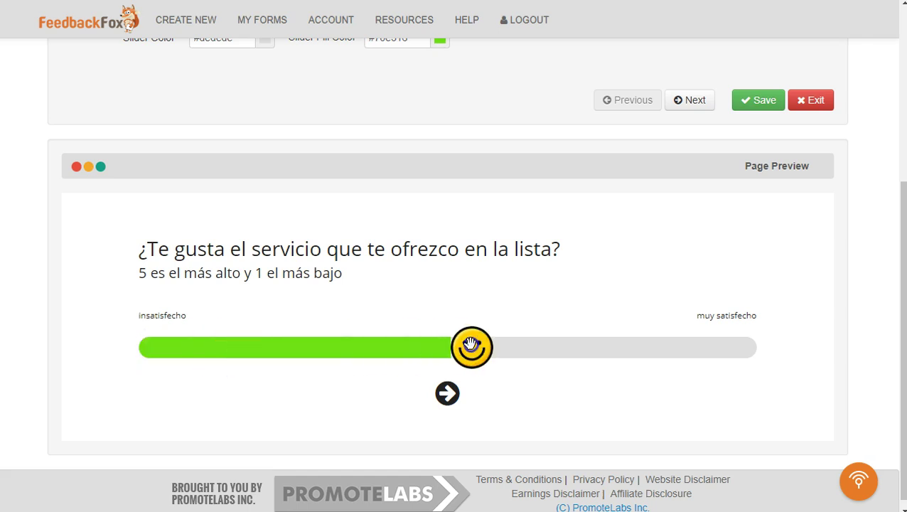
# Step: Change the form type to Images and check its page preview, caption and URL fields
pyautogui.scroll(4, 311, 343)
pyautogui.click(278, 121)
pyautogui.click(246, 178)
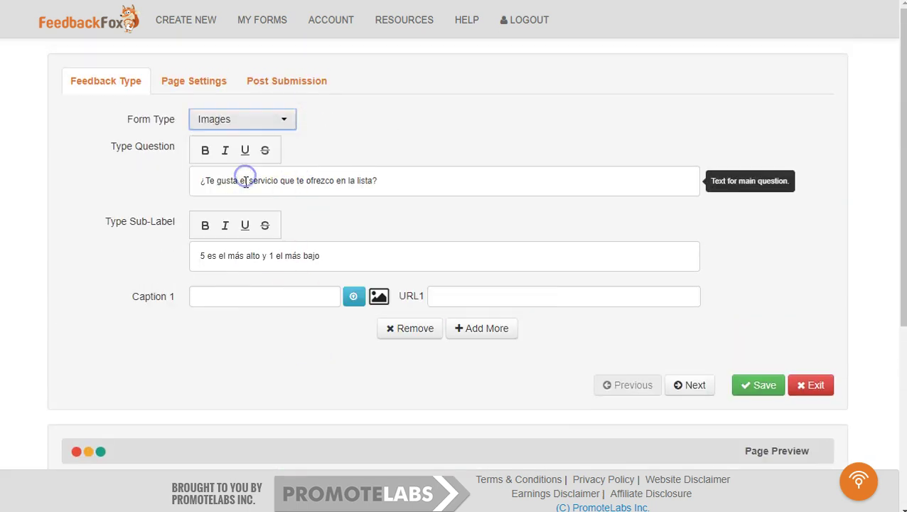
pyautogui.scroll(-4, 233, 275)
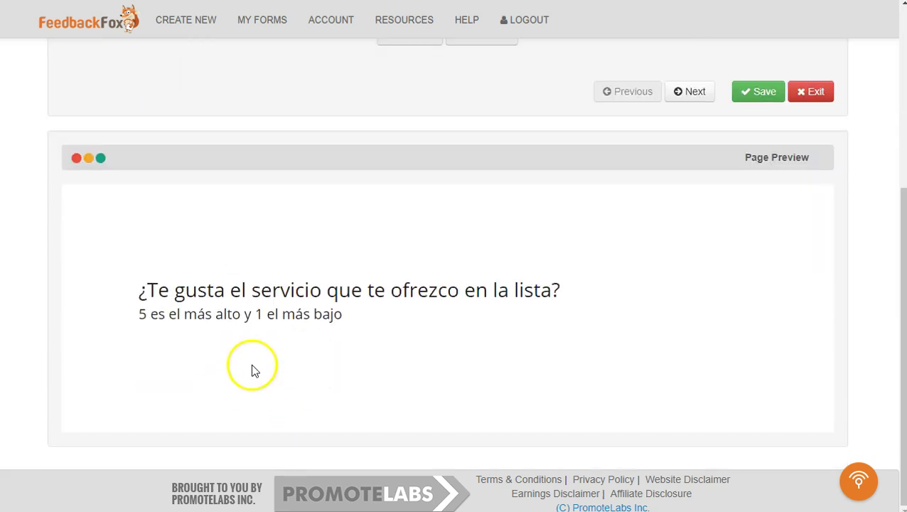
pyautogui.scroll(4, 389, 314)
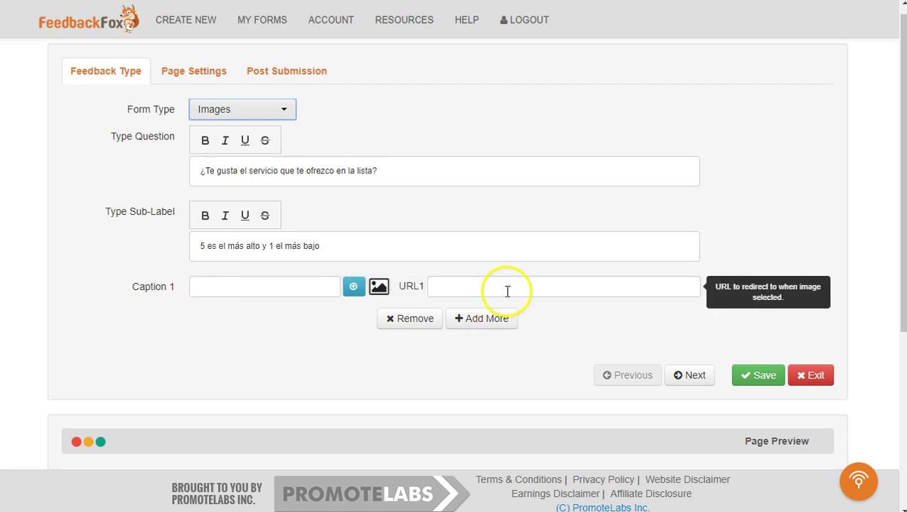
pyautogui.scroll(1, 341, 192)
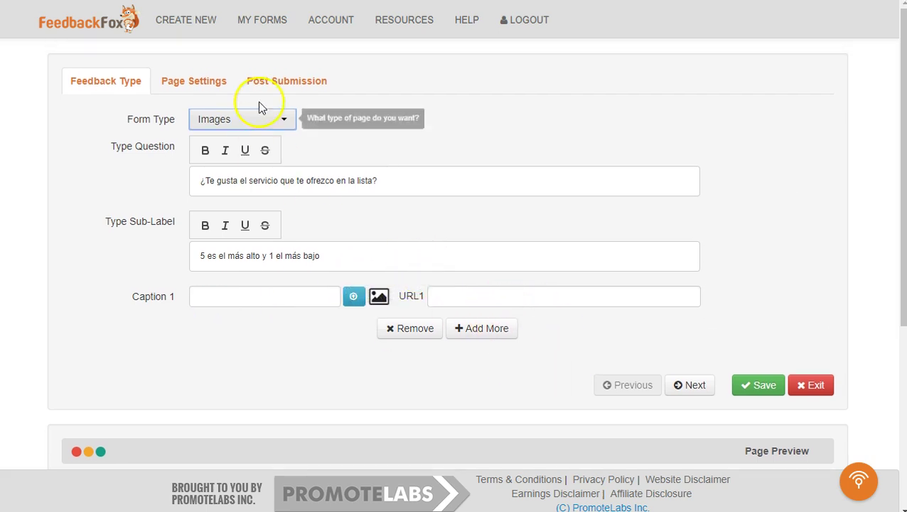
# Step: Change the form type to Tickbox and check its page preview and answer fields
pyautogui.click(273, 122)
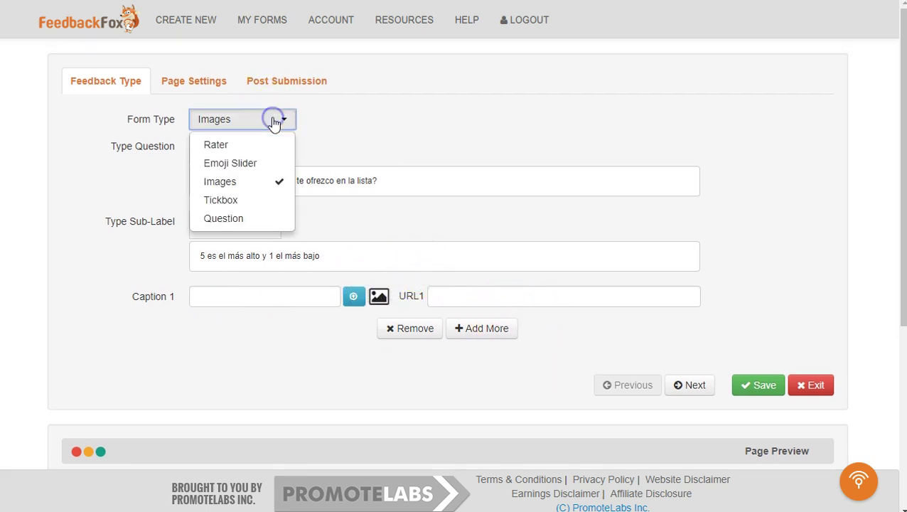
pyautogui.click(250, 200)
pyautogui.scroll(-5, 250, 199)
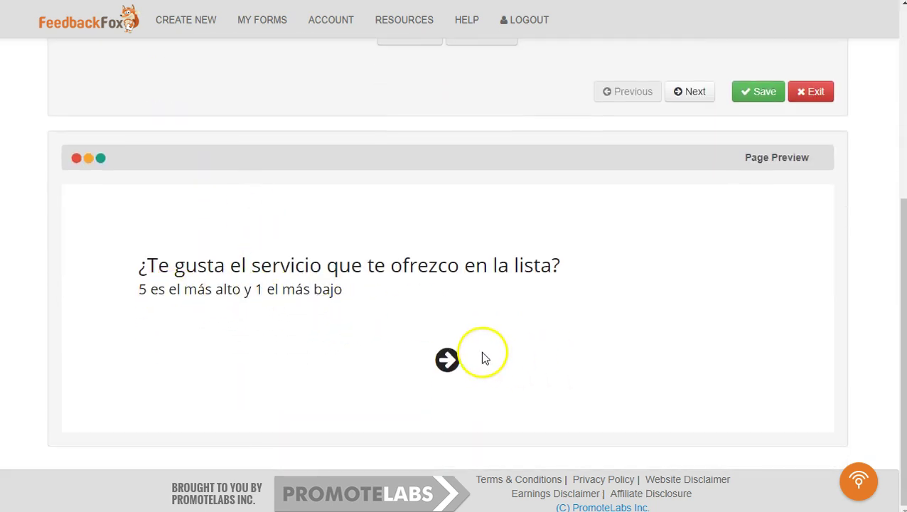
pyautogui.scroll(3, 477, 324)
pyautogui.scroll(1, 477, 324)
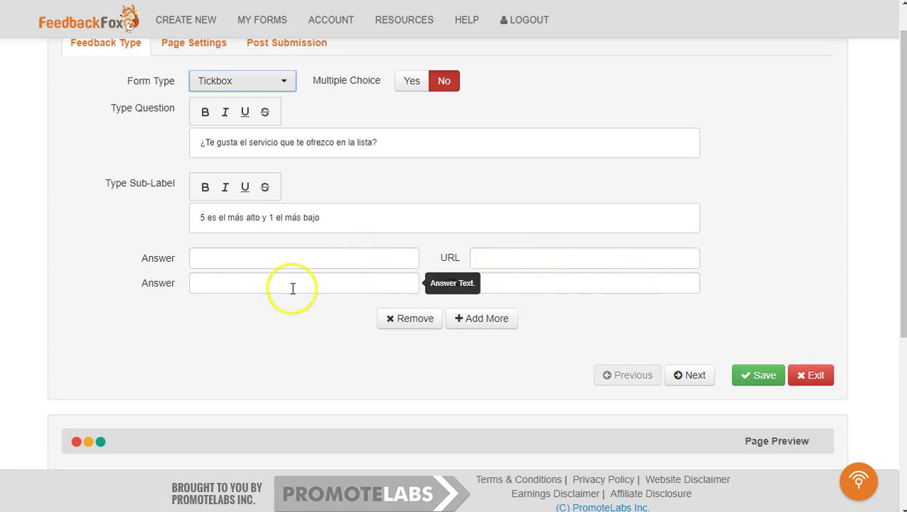
# Step: Check the Tickbox page preview, then change the form type to Question and examine its button fields and preview
pyautogui.scroll(-4, 292, 288)
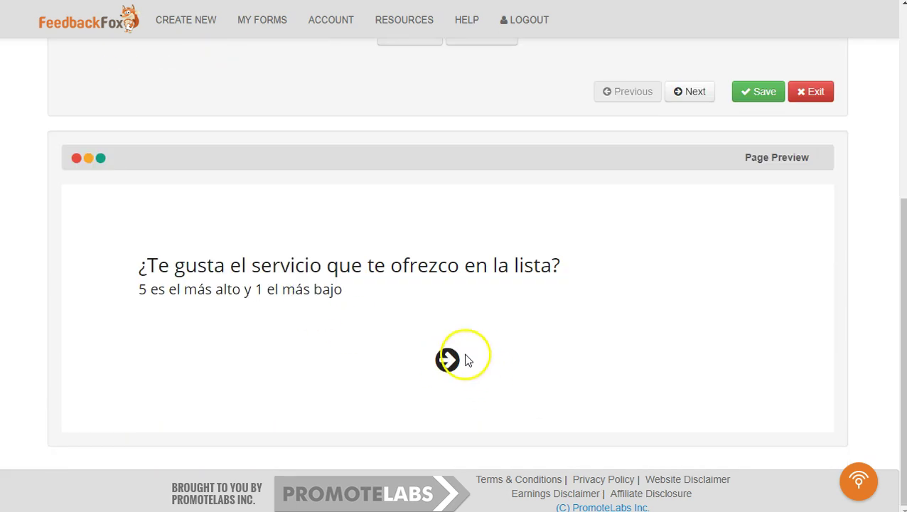
pyautogui.scroll(5, 464, 368)
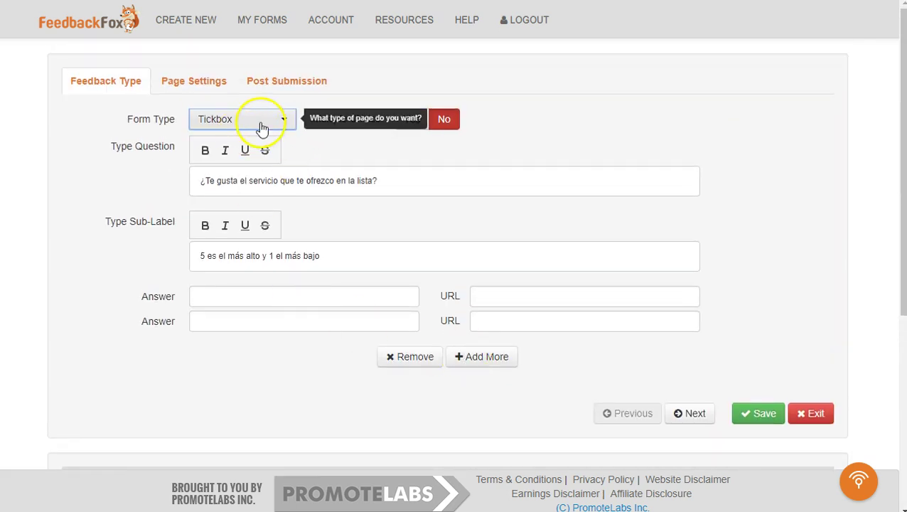
pyautogui.click(259, 120)
pyautogui.click(240, 220)
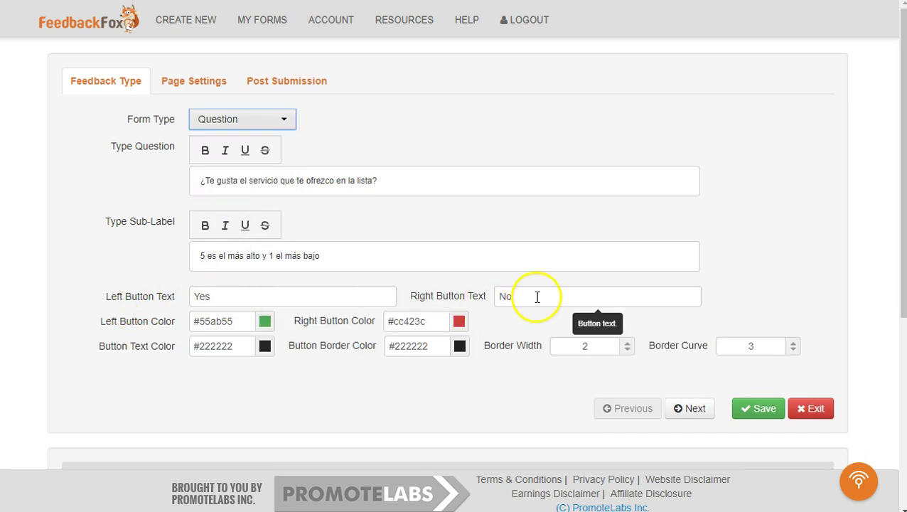
pyautogui.scroll(-2, 283, 229)
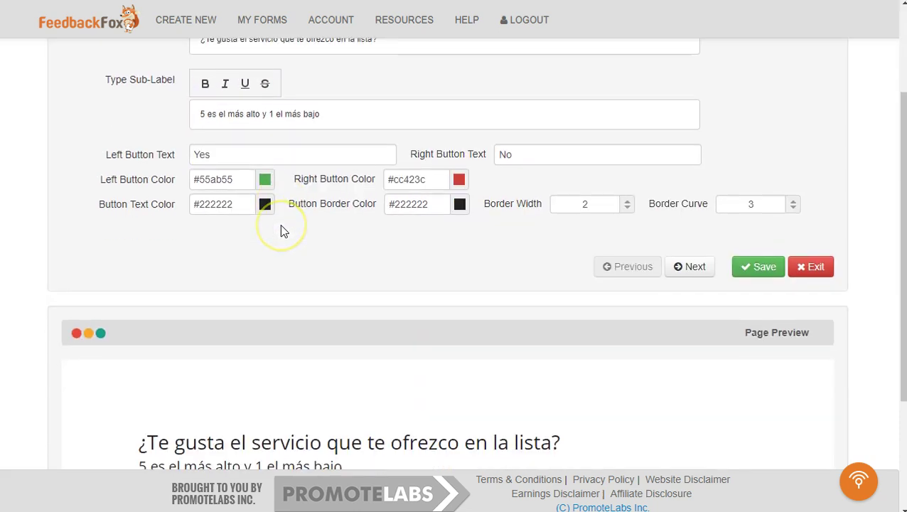
pyautogui.scroll(-2, 280, 226)
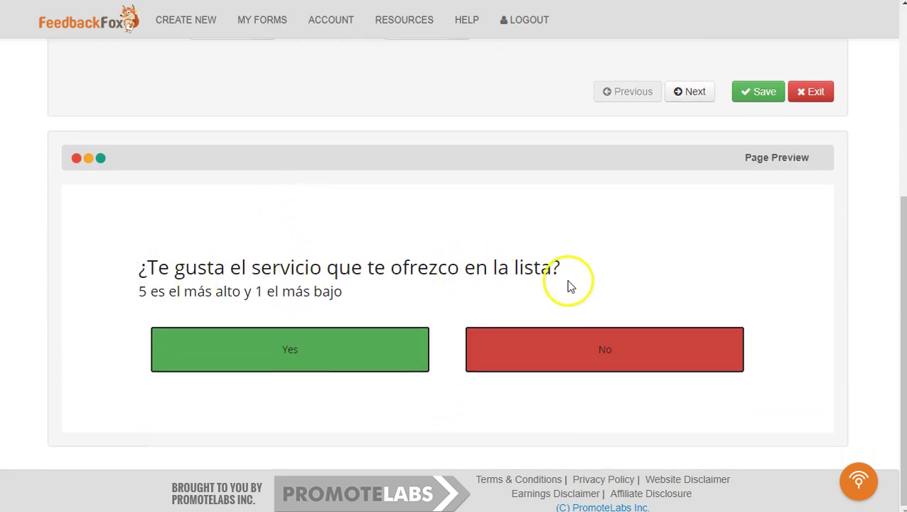
pyautogui.moveTo(138, 292); pyautogui.dragTo(364, 295)
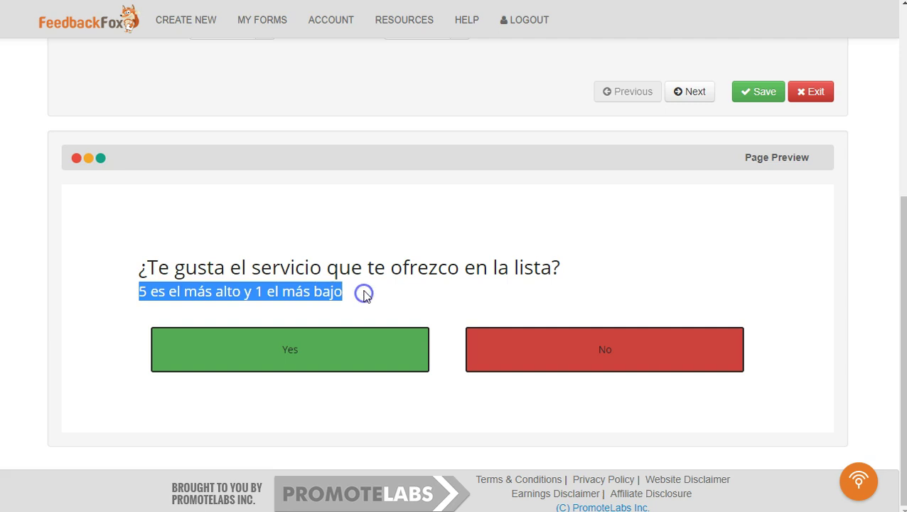
pyautogui.click(364, 294)
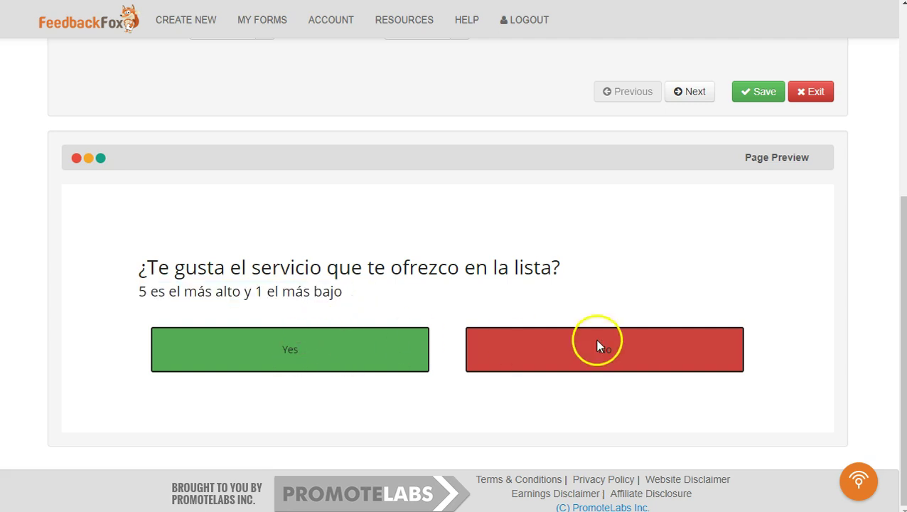
# Step: Change the form type back to Rater and check the star rating in the page preview
pyautogui.scroll(4, 373, 255)
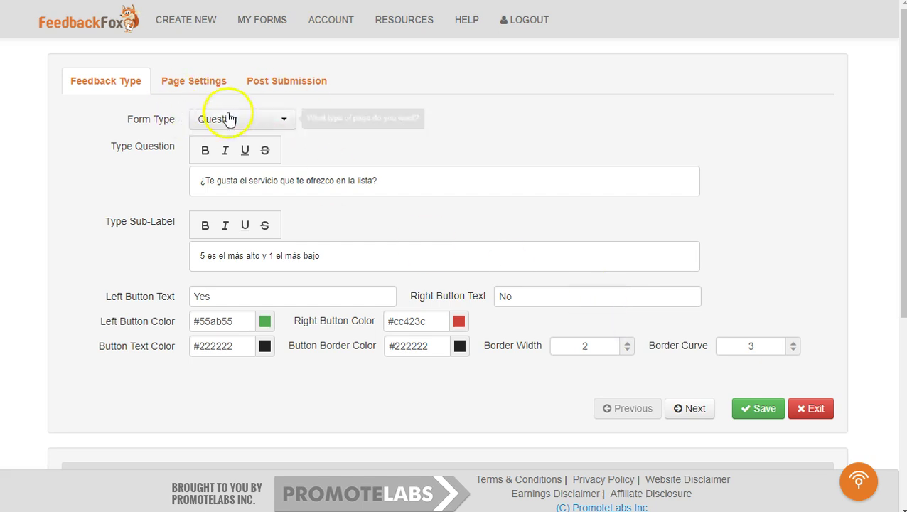
pyautogui.click(259, 118)
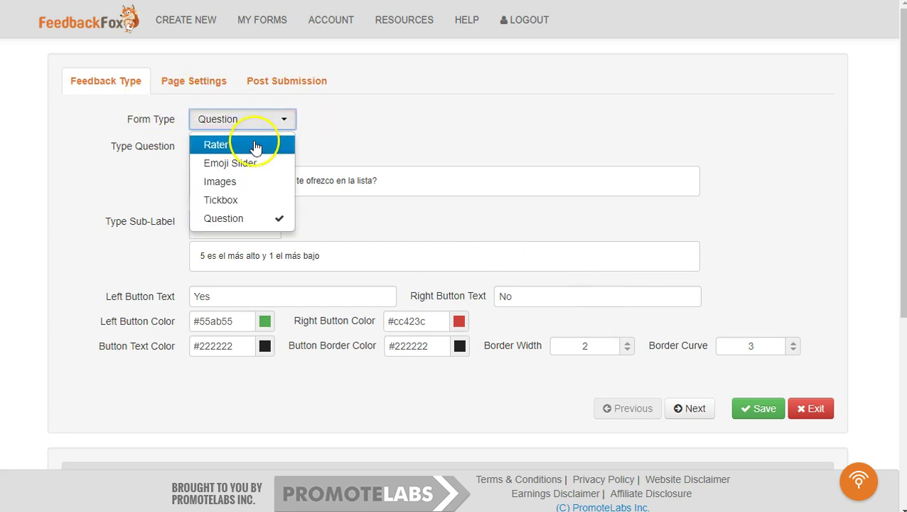
pyautogui.click(255, 146)
pyautogui.scroll(-4, 229, 259)
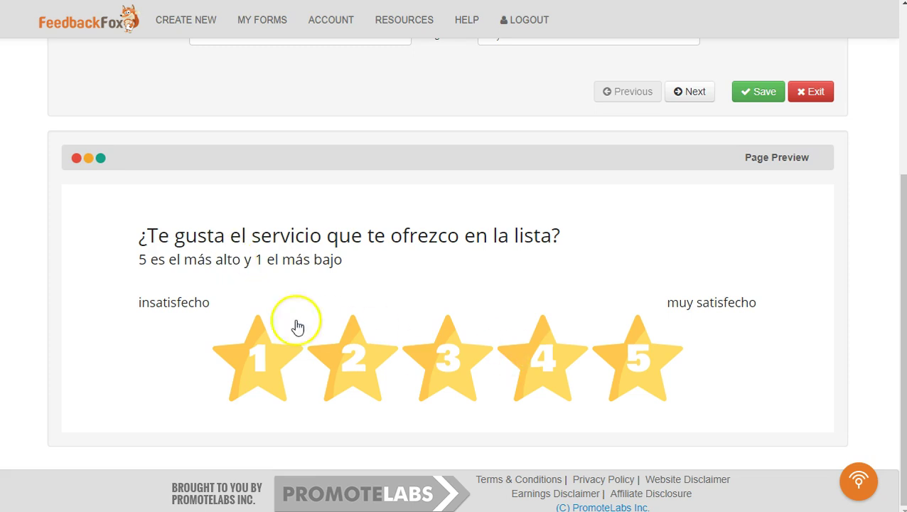
pyautogui.scroll(4, 298, 327)
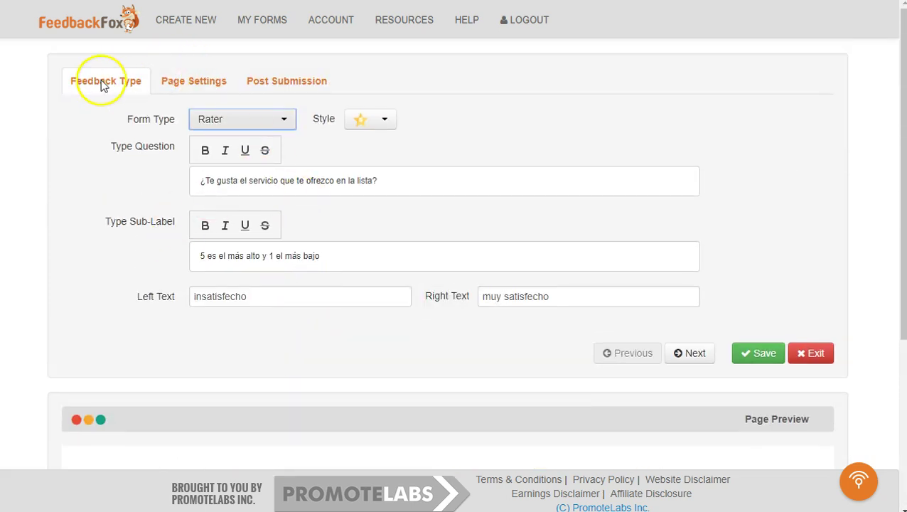
# Step: Examine the form's page settings, including its page name, pause URL, branding, meta title and tracking code fields
pyautogui.click(199, 81)
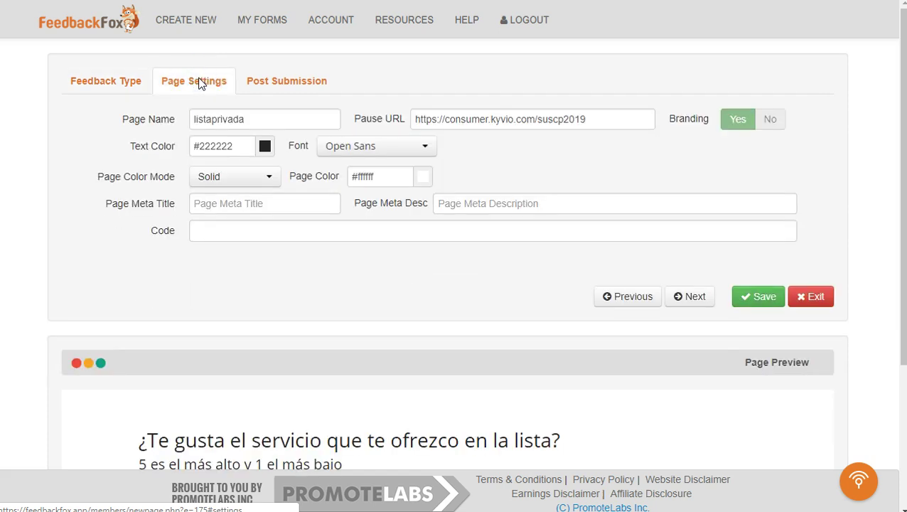
pyautogui.click(263, 121)
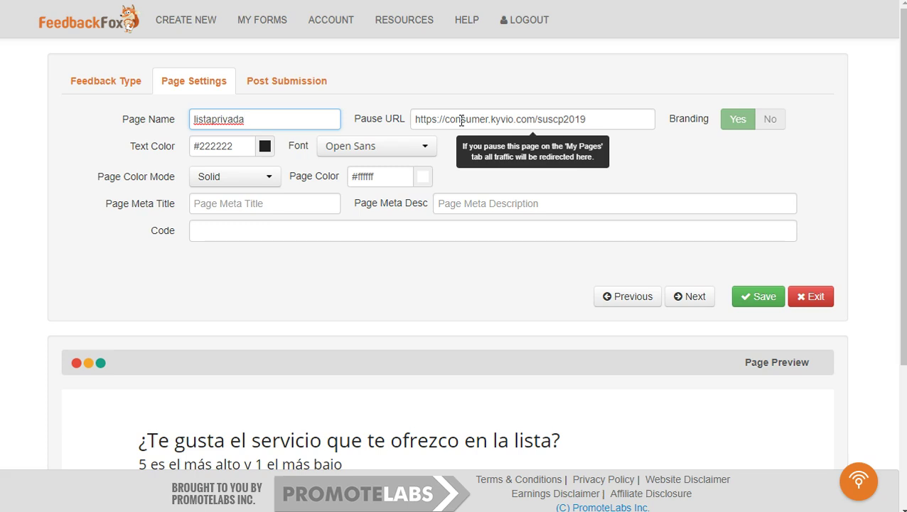
pyautogui.click(605, 121)
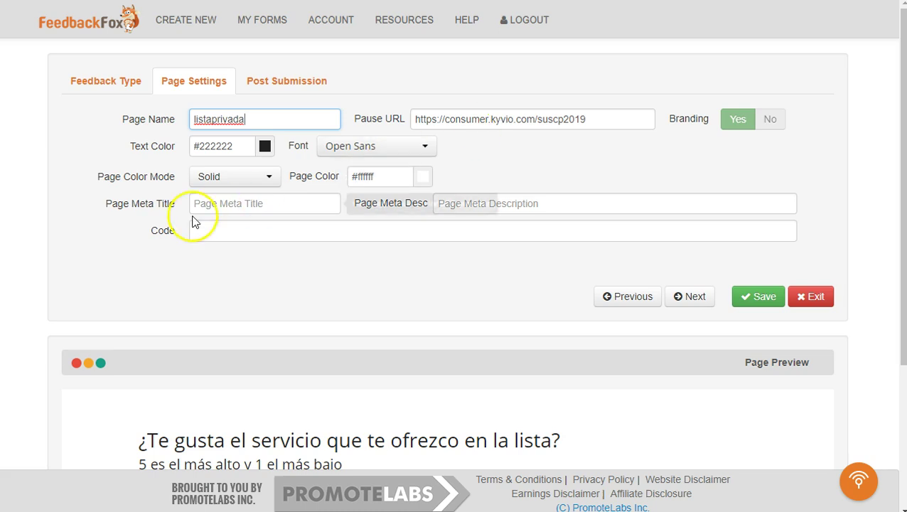
pyautogui.click(236, 205)
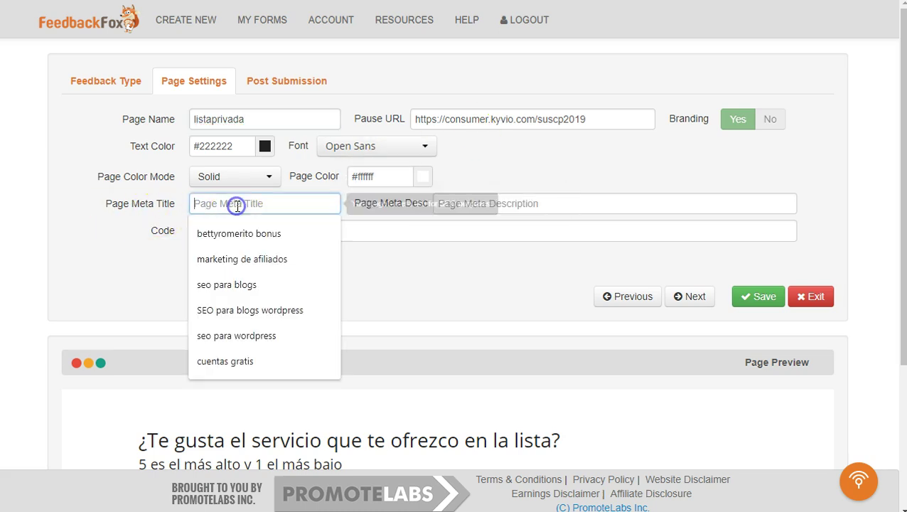
pyautogui.click(586, 177)
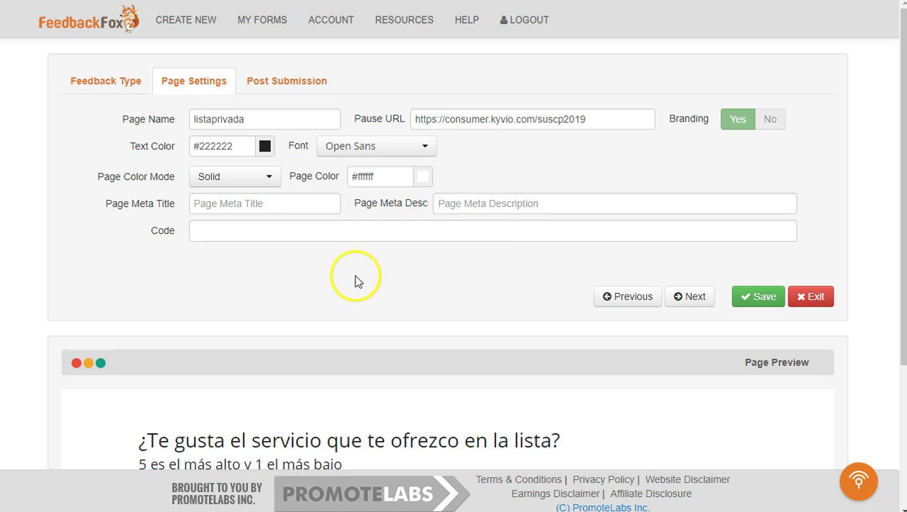
pyautogui.click(358, 232)
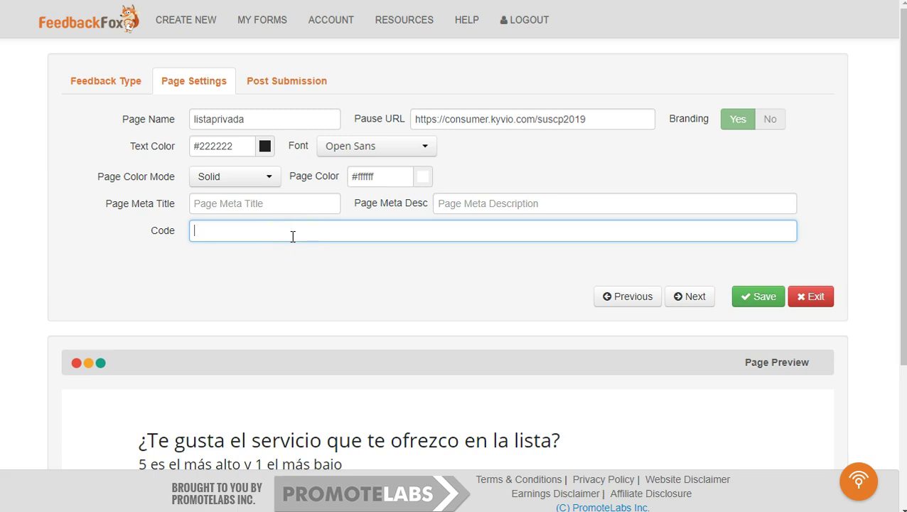
pyautogui.click(299, 283)
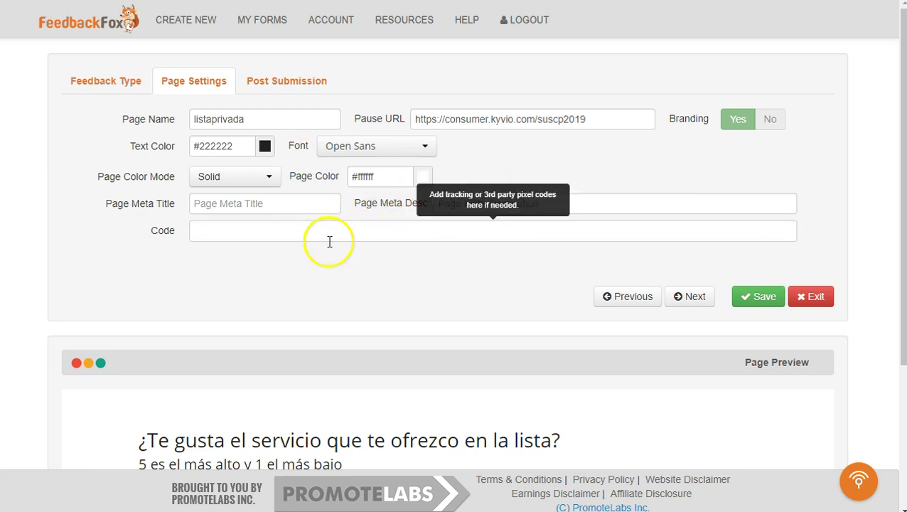
pyautogui.scroll(-3, 329, 242)
pyautogui.scroll(3, 329, 242)
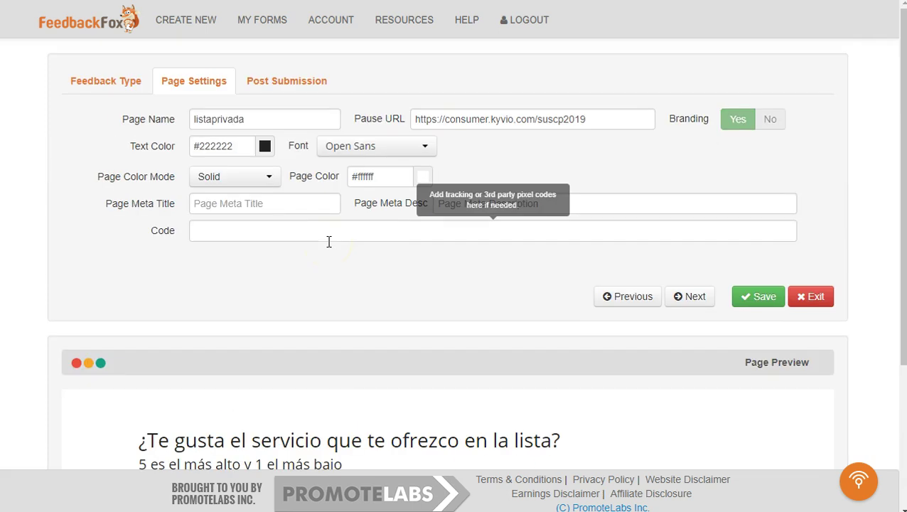
# Step: Open the form's post-submission settings and clear the redirect URL
pyautogui.click(299, 82)
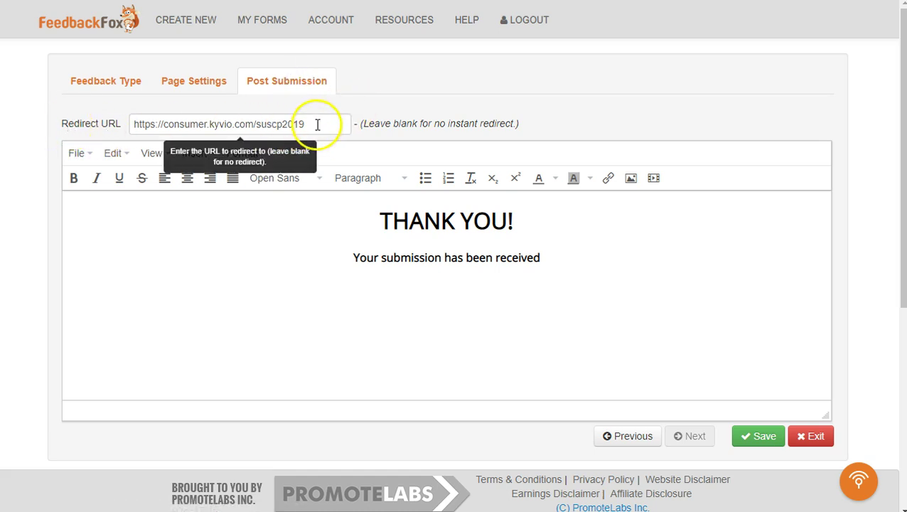
pyautogui.moveTo(323, 124); pyautogui.dragTo(133, 178)
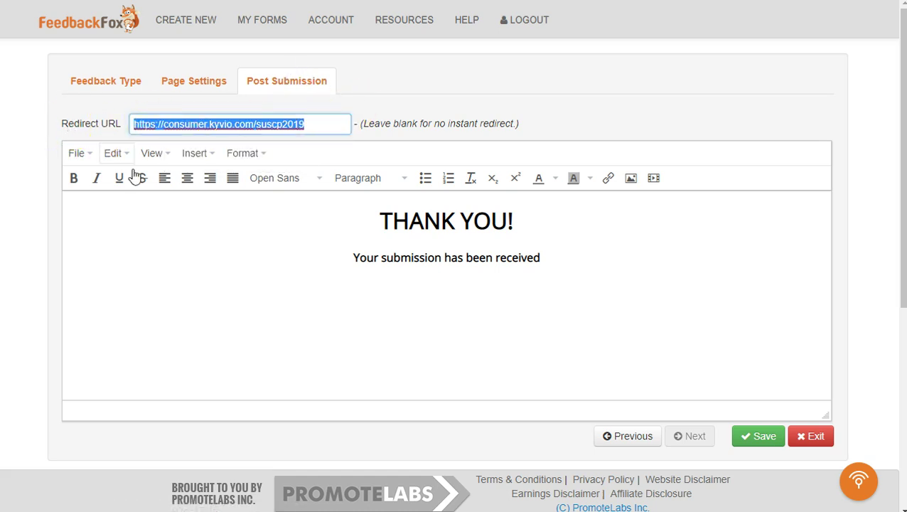
pyautogui.press('BackSpace')
pyautogui.click(240, 241)
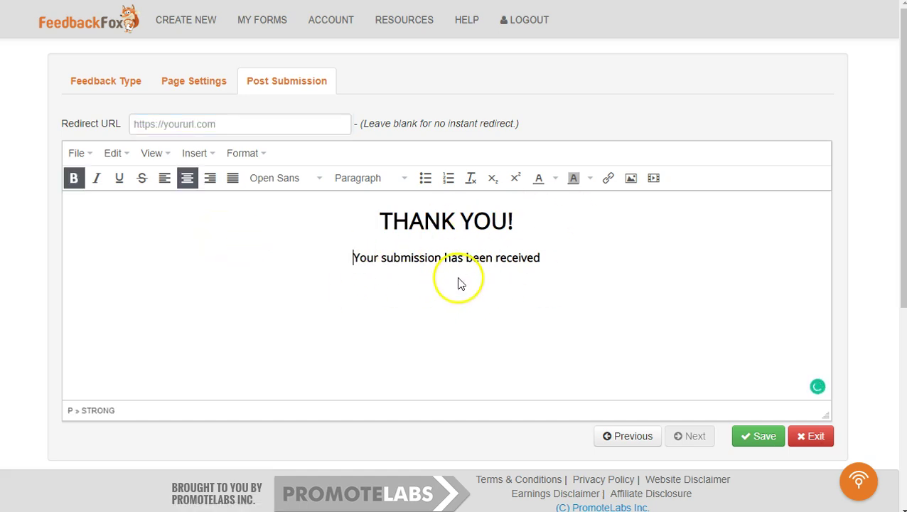
pyautogui.click(285, 124)
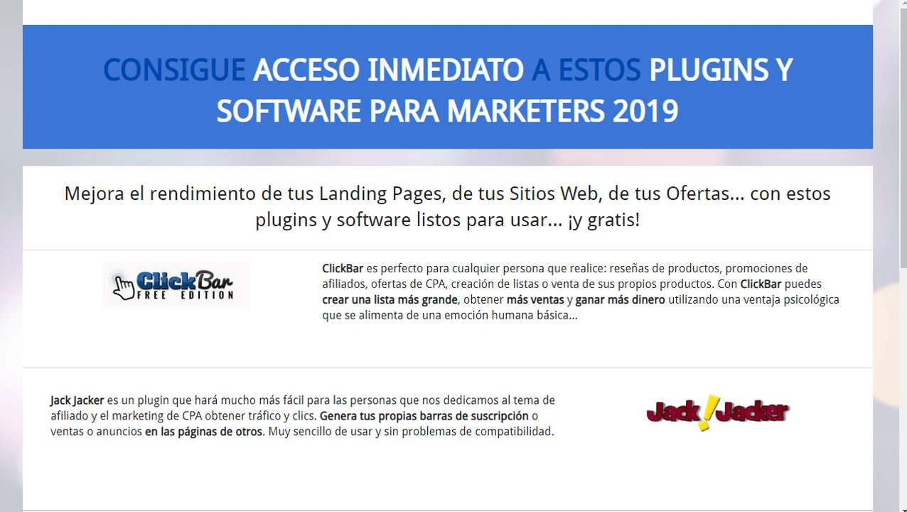
pyautogui.rightClick(177, 1)
pyautogui.click(227, 38)
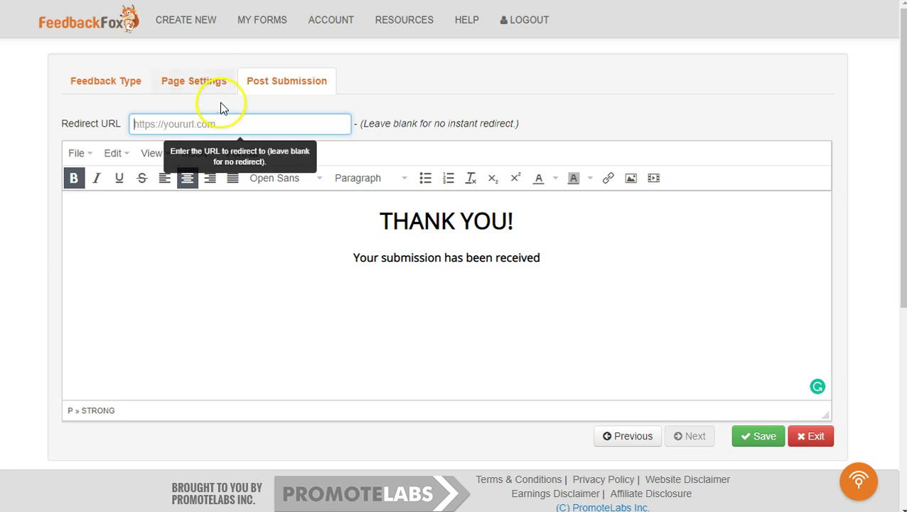
pyautogui.rightClick(215, 122)
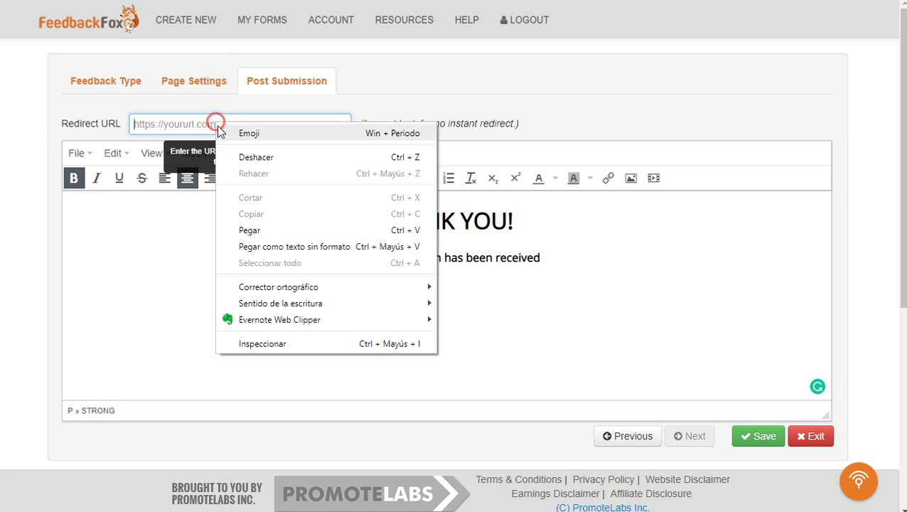
pyautogui.click(249, 230)
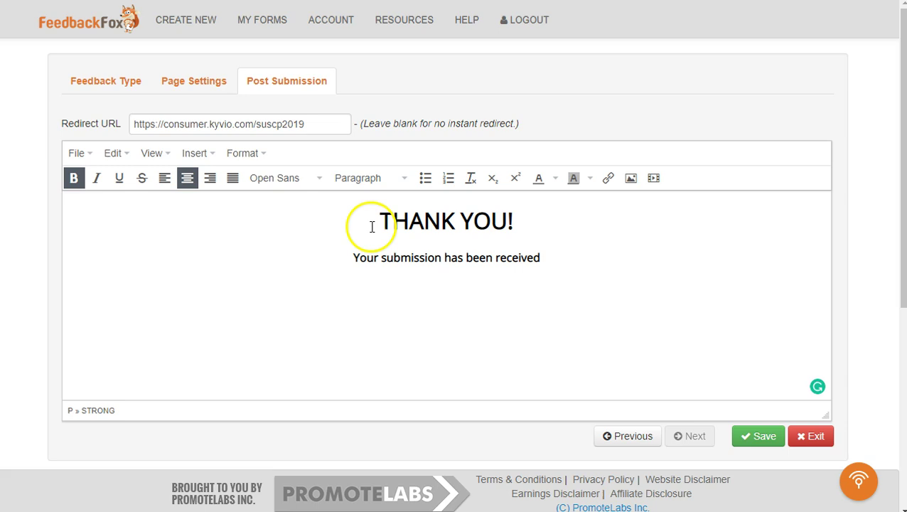
# Step: Review the thank-you message below the redirect URL and save the form
pyautogui.click(399, 243)
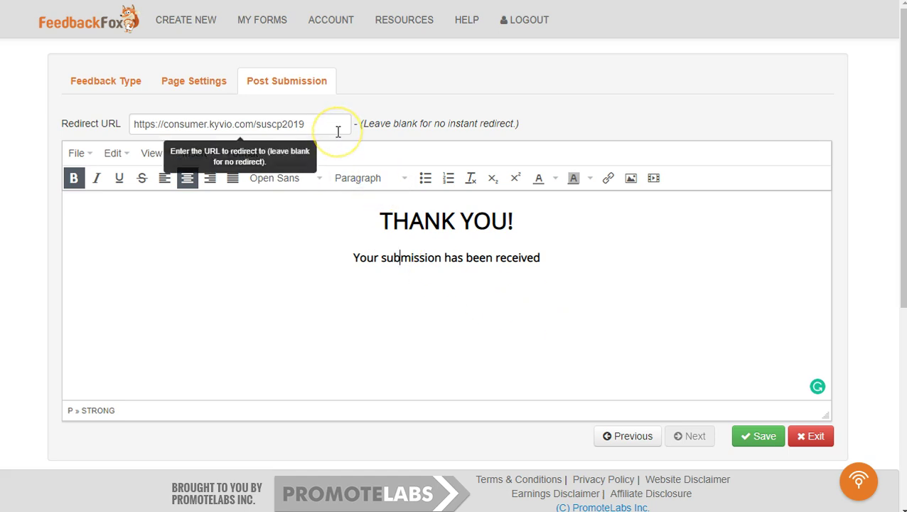
pyautogui.click(335, 250)
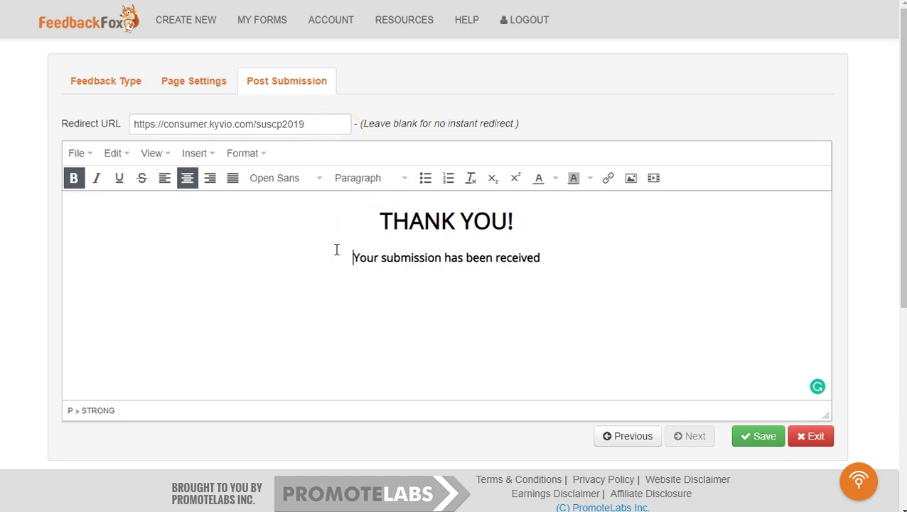
pyautogui.scroll(-1, 337, 249)
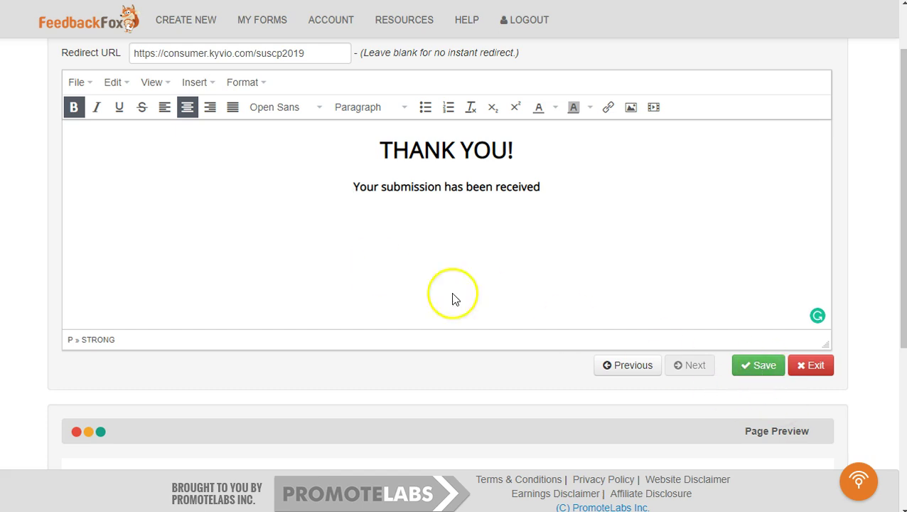
pyautogui.click(758, 366)
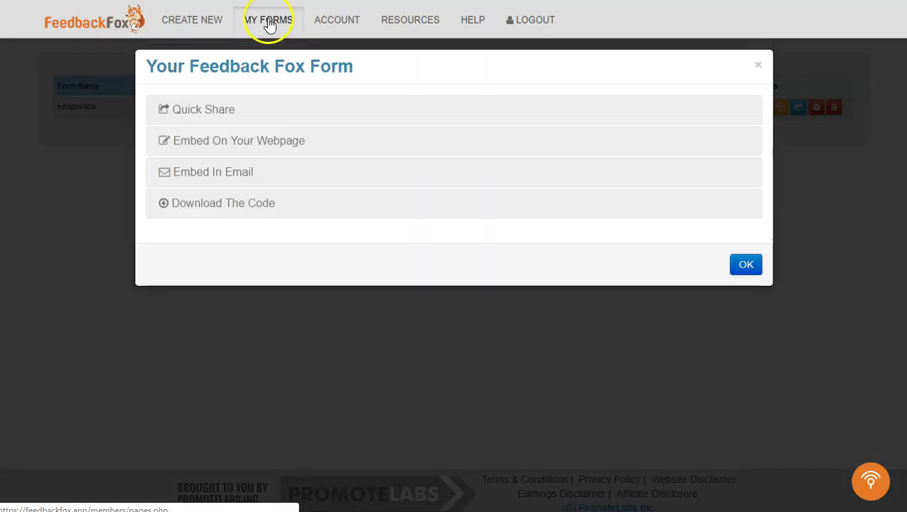
# Step: Review the form's quick-share link and social options, plus the trigger and display-frequency choices for embedding it on a webpage
pyautogui.click(203, 114)
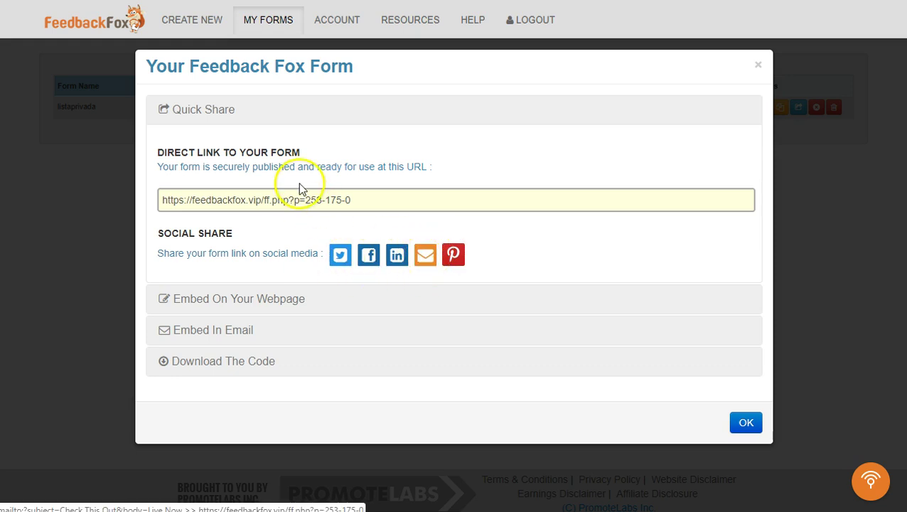
pyautogui.click(217, 114)
pyautogui.click(224, 150)
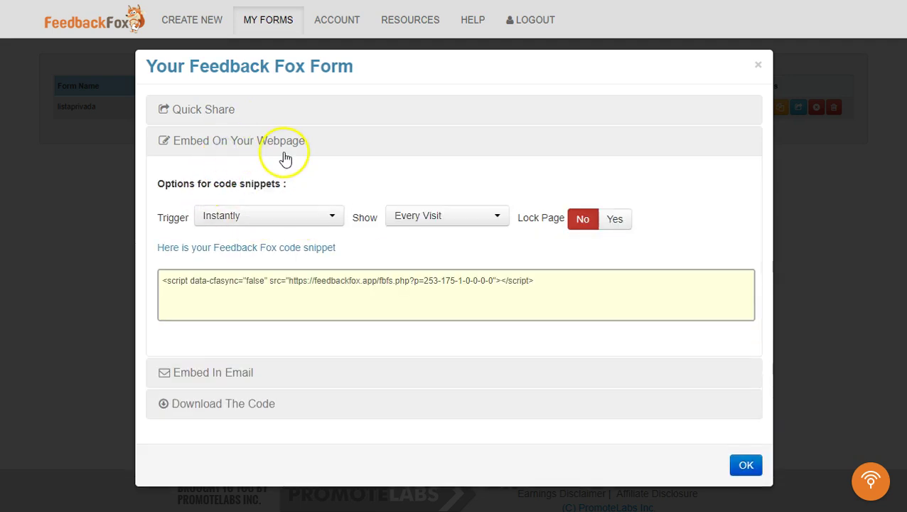
pyautogui.click(308, 215)
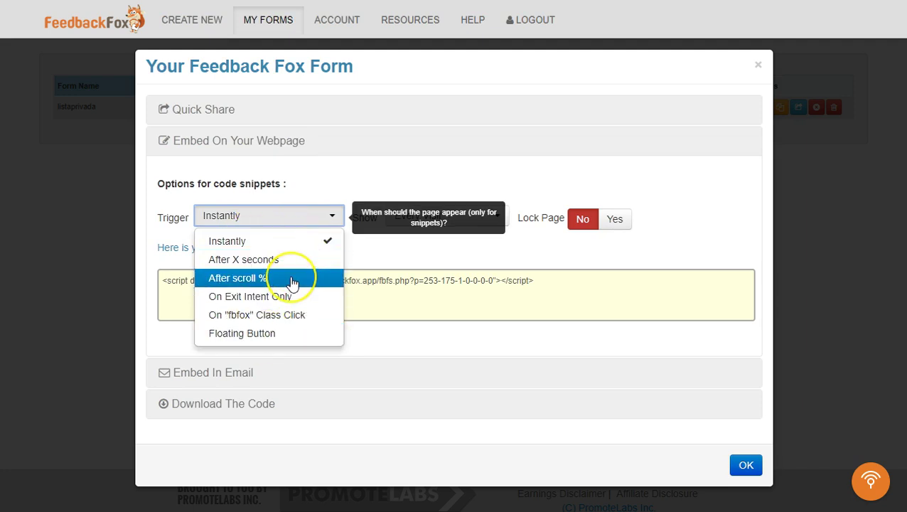
pyautogui.click(321, 302)
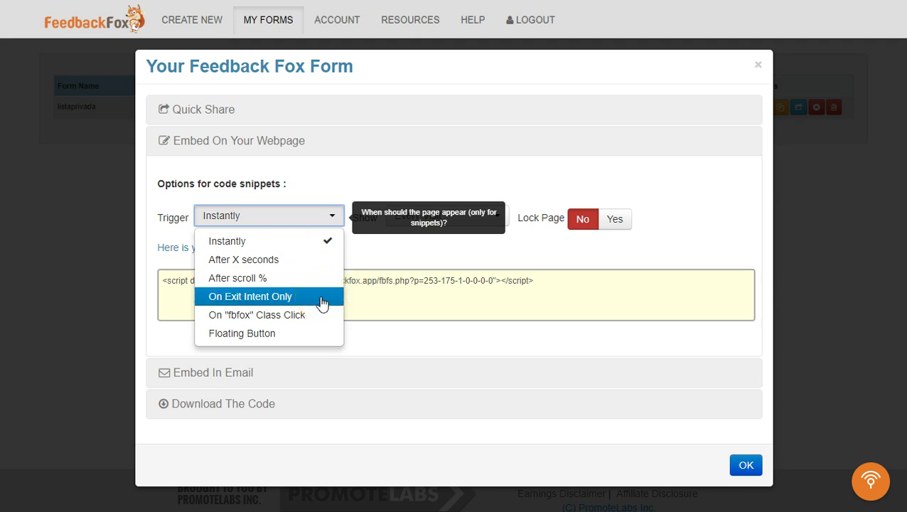
pyautogui.click(317, 320)
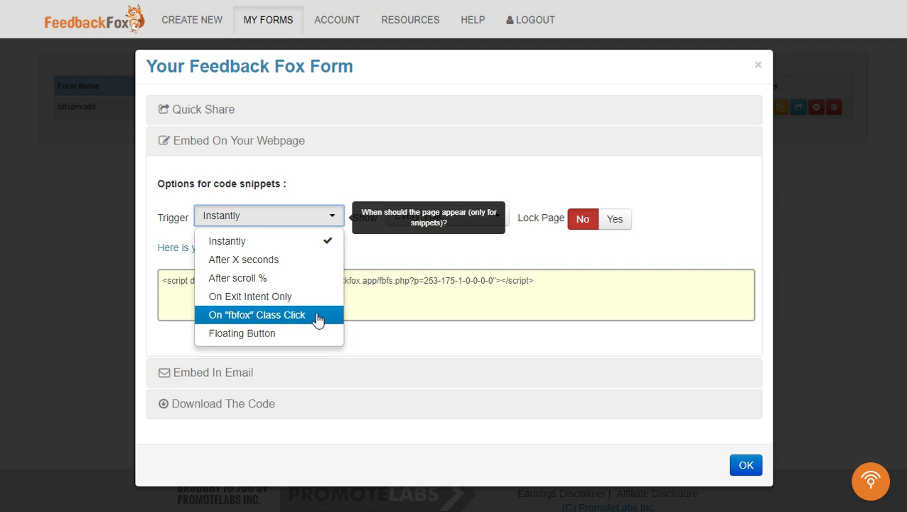
pyautogui.click(338, 174)
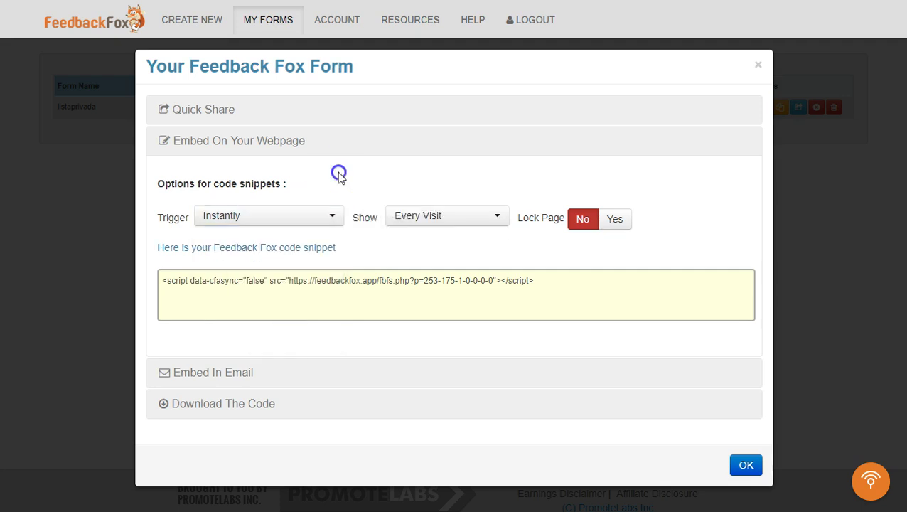
pyautogui.click(456, 220)
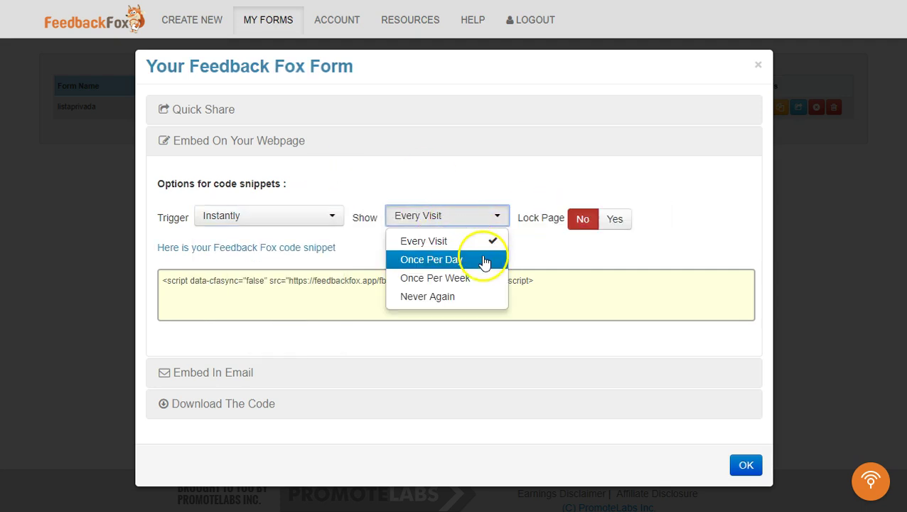
pyautogui.click(529, 186)
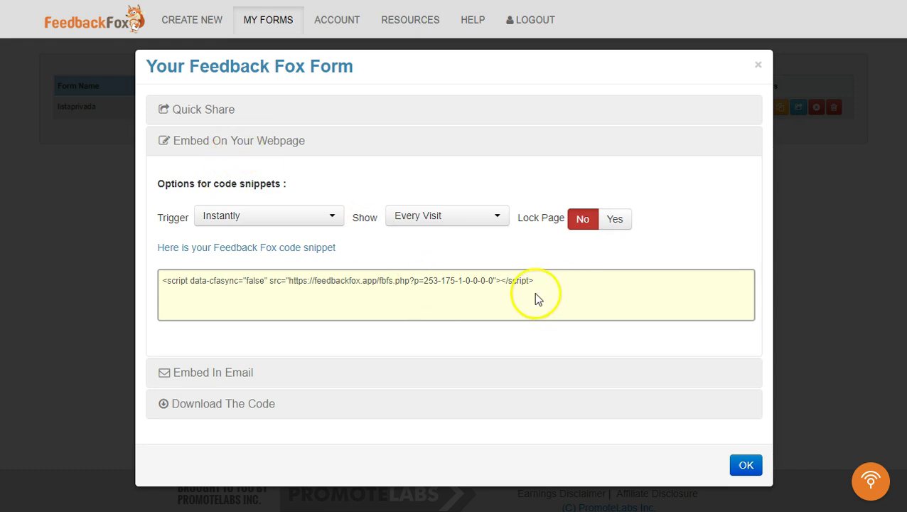
# Step: Examine the email embed code, highlighting its image source URL and the form link it points to
pyautogui.click(282, 145)
pyautogui.click(222, 178)
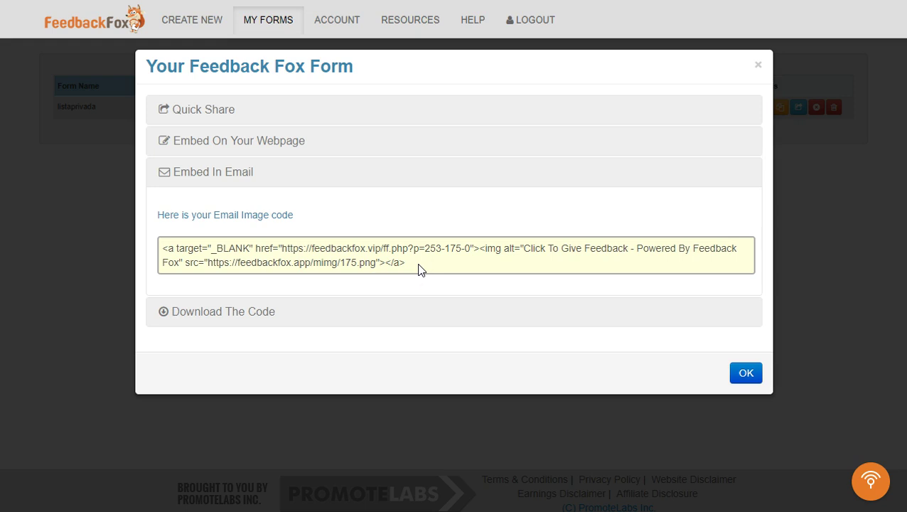
pyautogui.moveTo(376, 264); pyautogui.dragTo(208, 265)
pyautogui.click(273, 264)
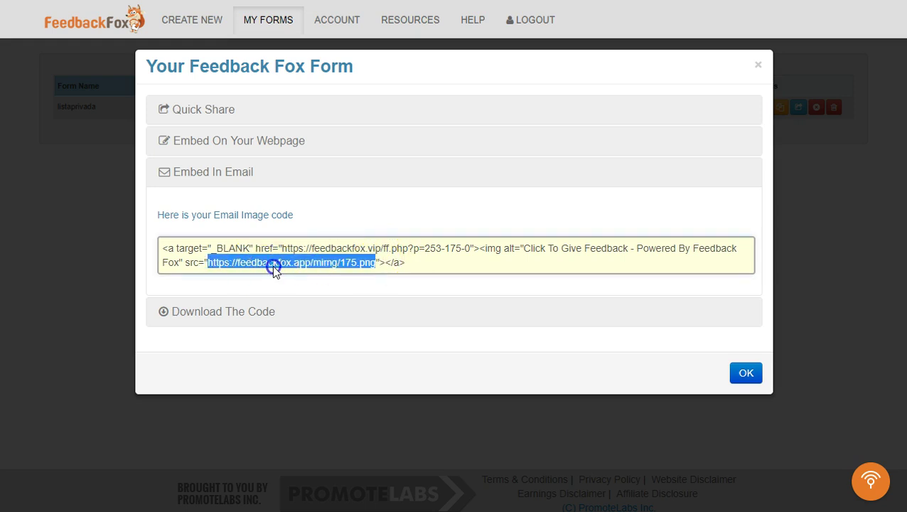
pyautogui.moveTo(283, 248); pyautogui.dragTo(463, 252)
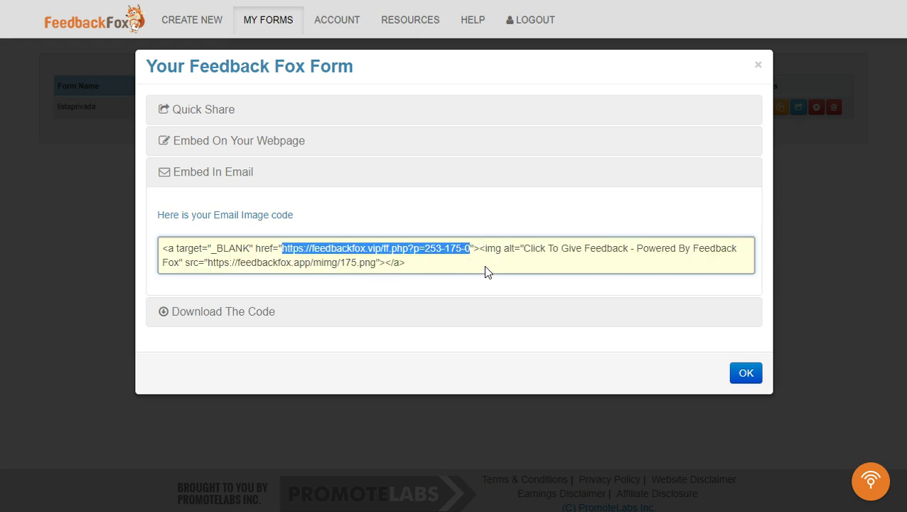
pyautogui.click(484, 264)
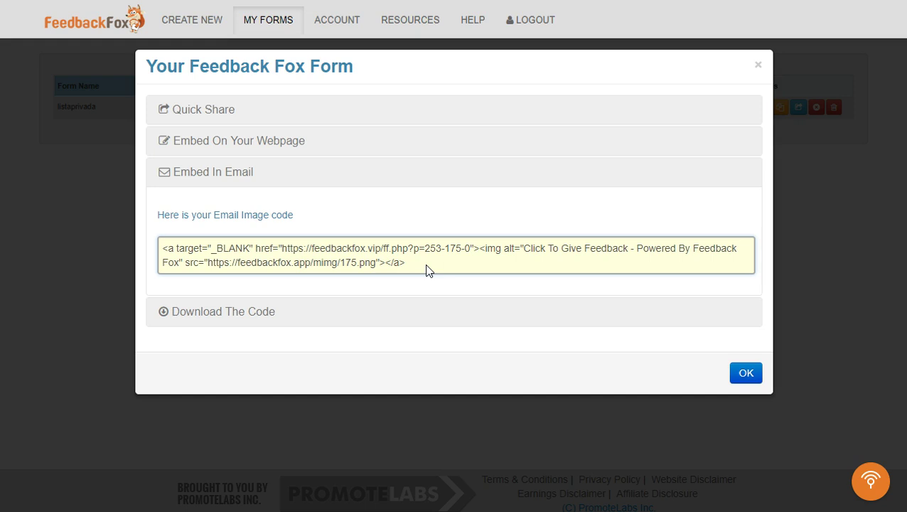
pyautogui.click(235, 174)
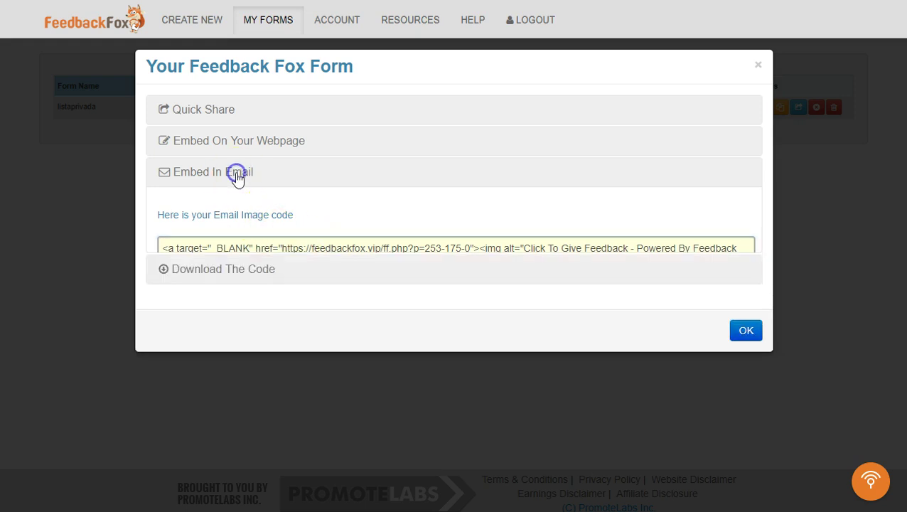
# Step: Review the HTML code download option, revisit the email embed code, and close the form's sharing dialog
pyautogui.click(241, 206)
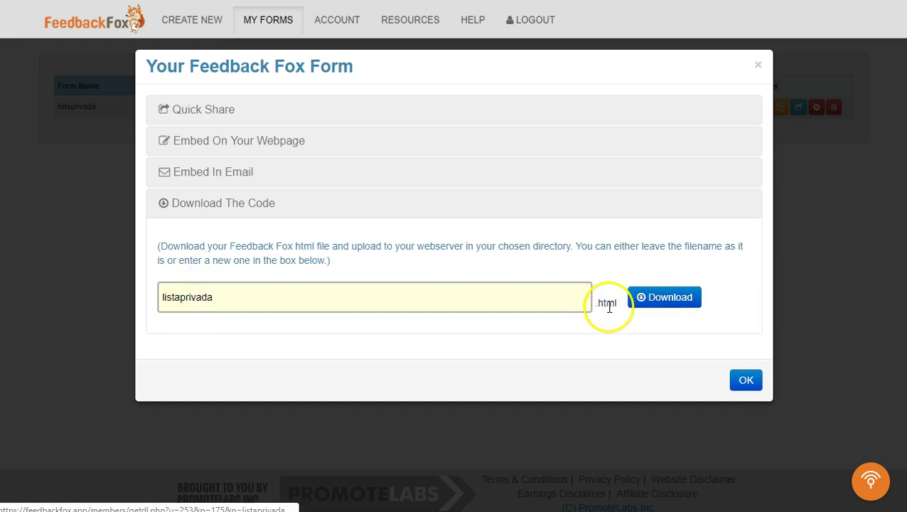
pyautogui.click(253, 210)
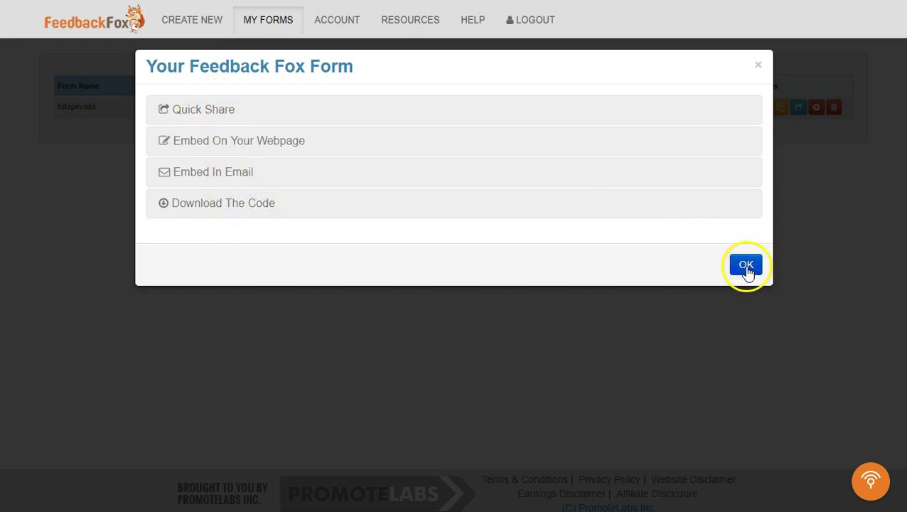
pyautogui.click(231, 175)
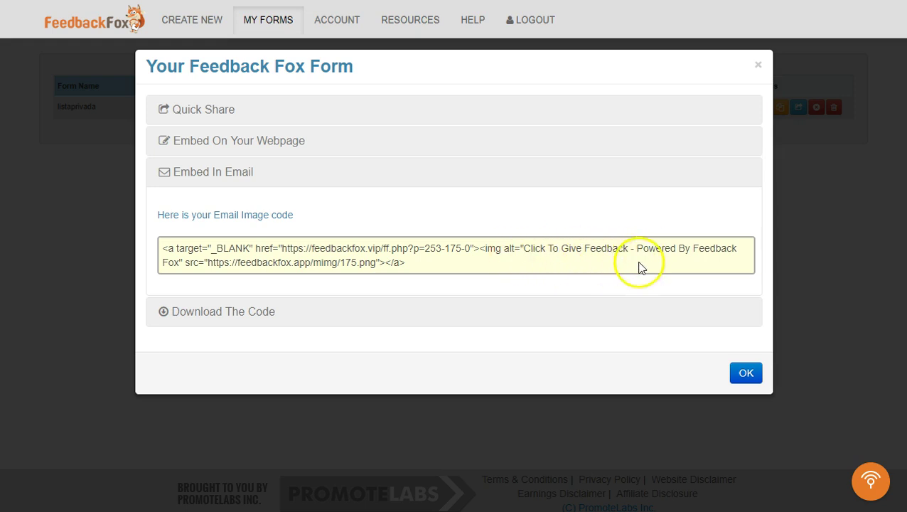
pyautogui.click(743, 373)
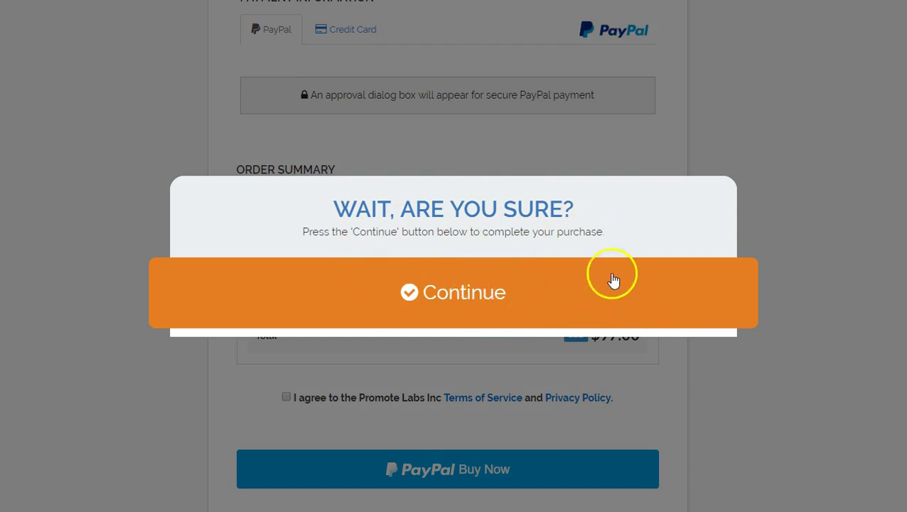
# Step: Dismiss the purchase reminder on the checkout page and review the FeedbackFox annual subscription order
pyautogui.click(466, 294)
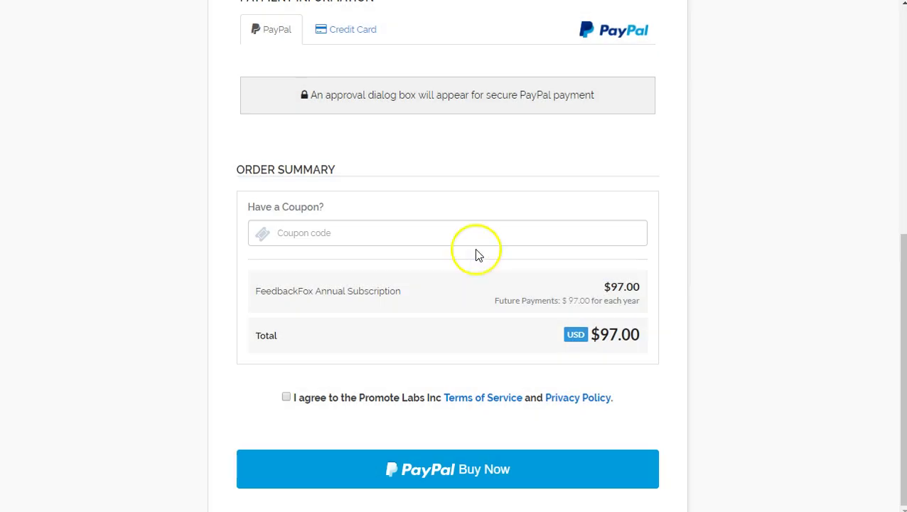
pyautogui.scroll(6, 392, 295)
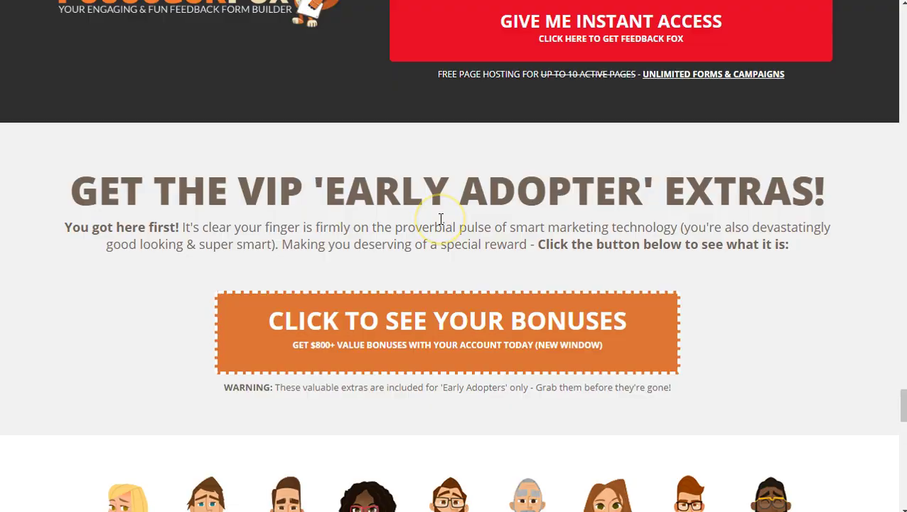
# Step: Find the user license agreement at the end of the sales page and highlight its personal/commercial use and website ownership terms
pyautogui.scroll(-10, 441, 218)
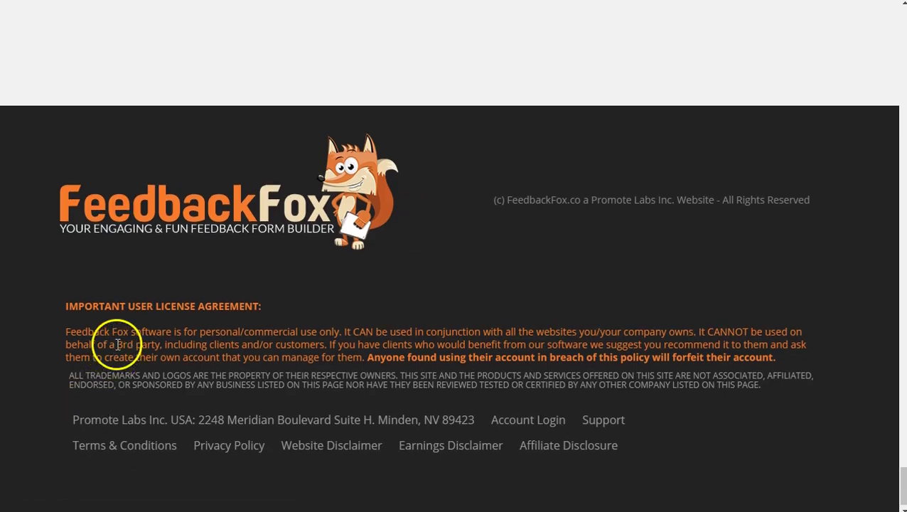
pyautogui.moveTo(69, 332); pyautogui.dragTo(239, 334)
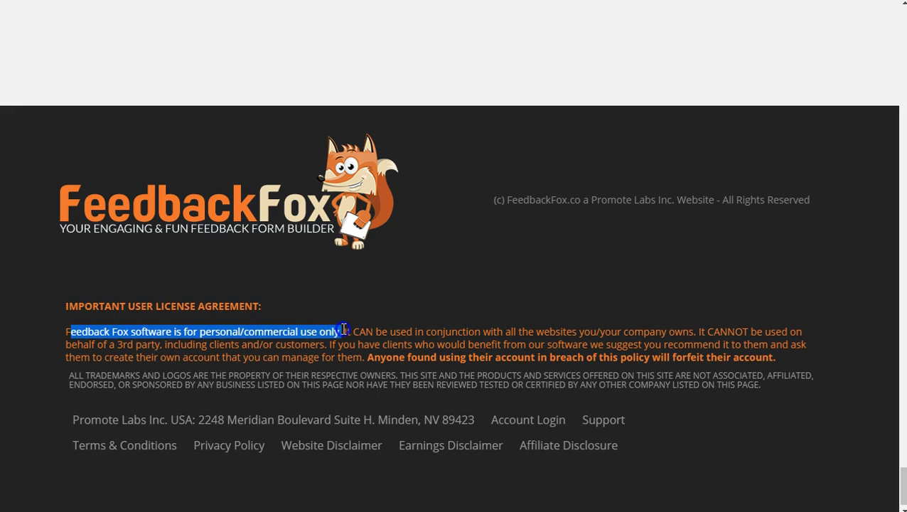
pyautogui.doubleClick(273, 332)
pyautogui.click(273, 334)
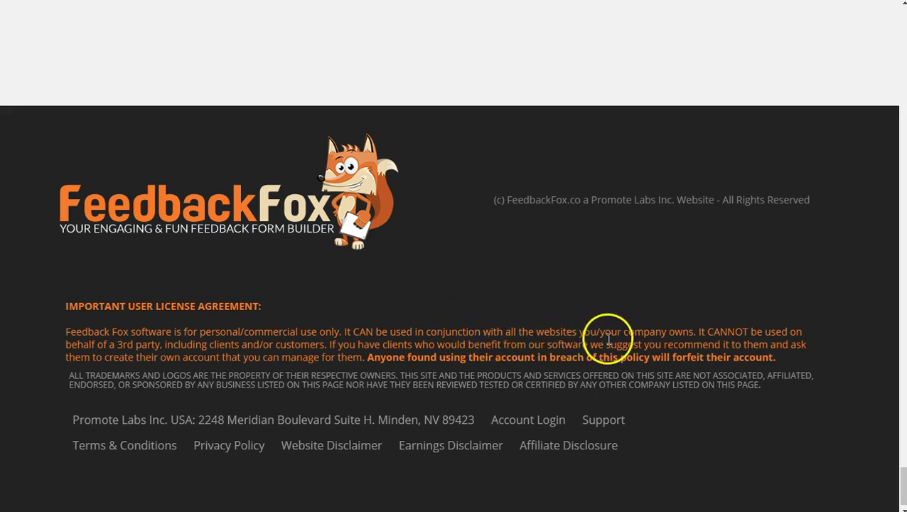
pyautogui.tripleClick(636, 332)
pyautogui.click(743, 334)
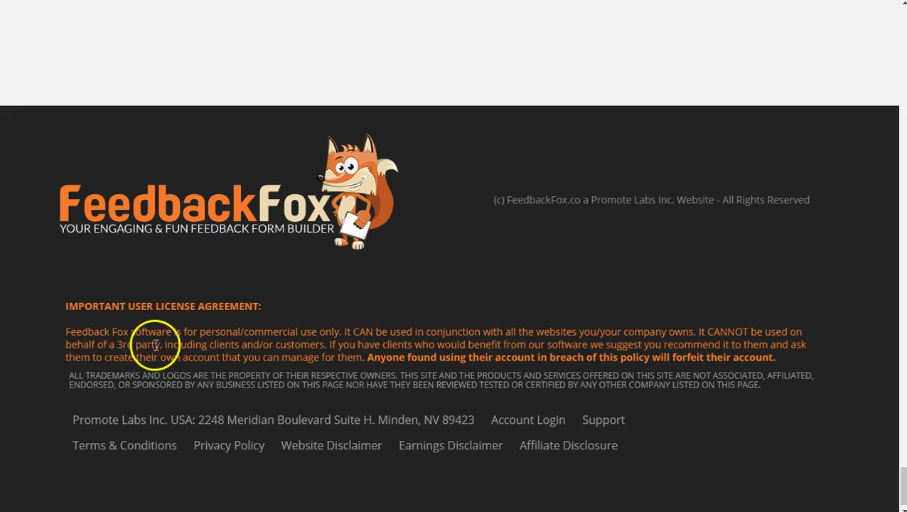
# Step: Highlight the license terms on clients and customers and the sentence about accounts in breach of the policy
pyautogui.moveTo(210, 344); pyautogui.dragTo(328, 344)
pyautogui.click(298, 344)
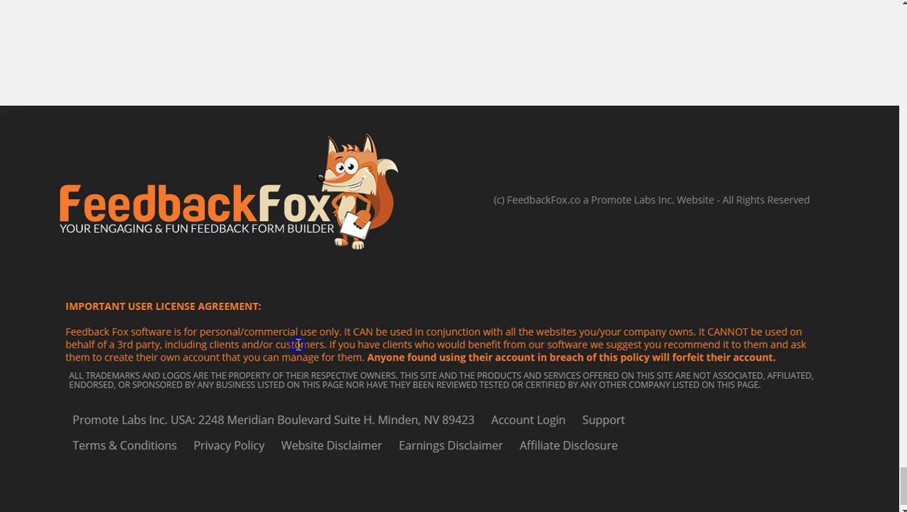
pyautogui.tripleClick(299, 344)
pyautogui.click(382, 360)
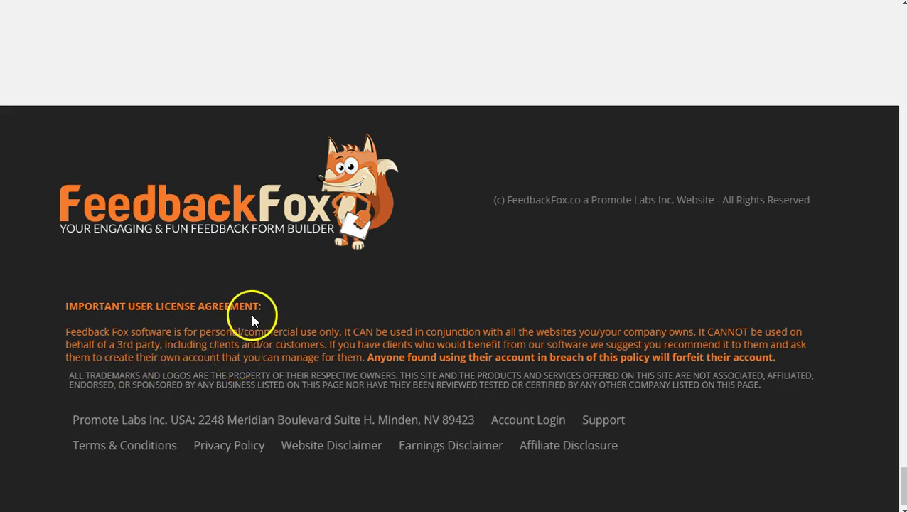
pyautogui.moveTo(369, 357); pyautogui.dragTo(598, 360)
pyautogui.moveTo(690, 371); pyautogui.dragTo(780, 361)
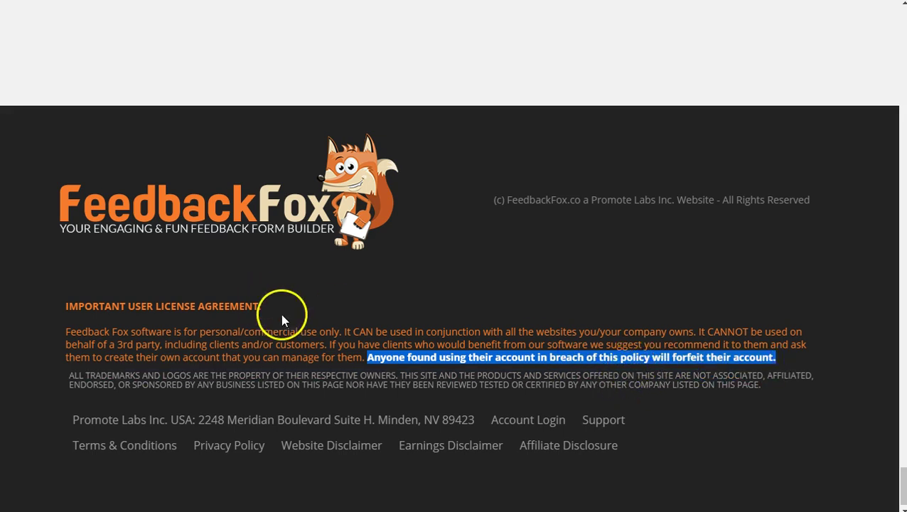
pyautogui.click(308, 377)
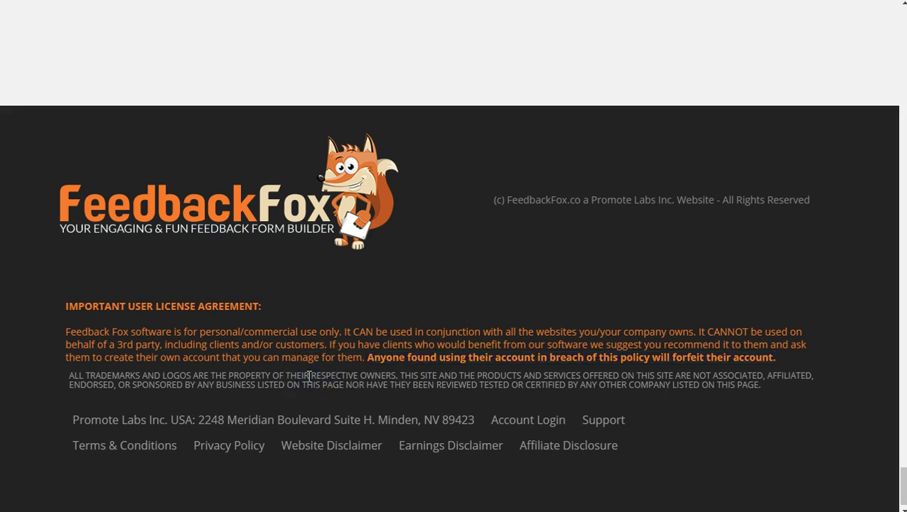
# Step: Look back over the sales page from the license agreement up to its opening headline
pyautogui.scroll(15, 307, 375)
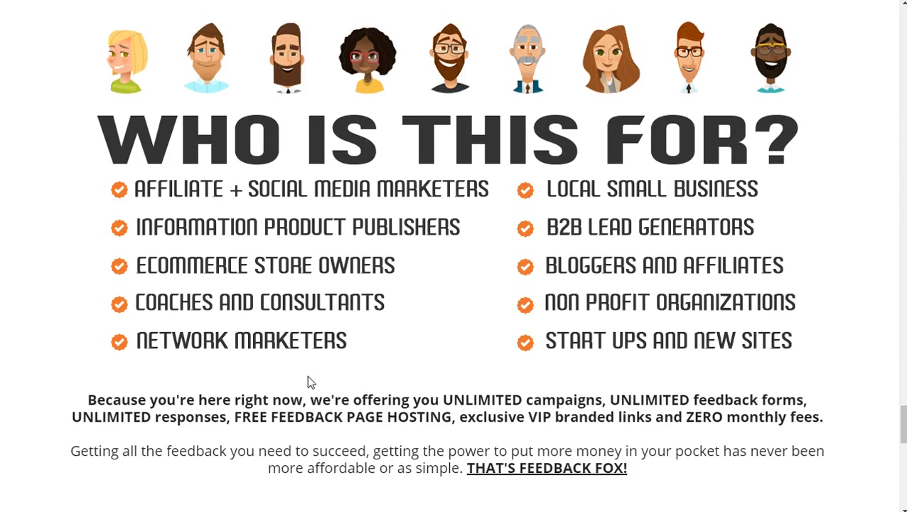
pyautogui.scroll(15, 307, 375)
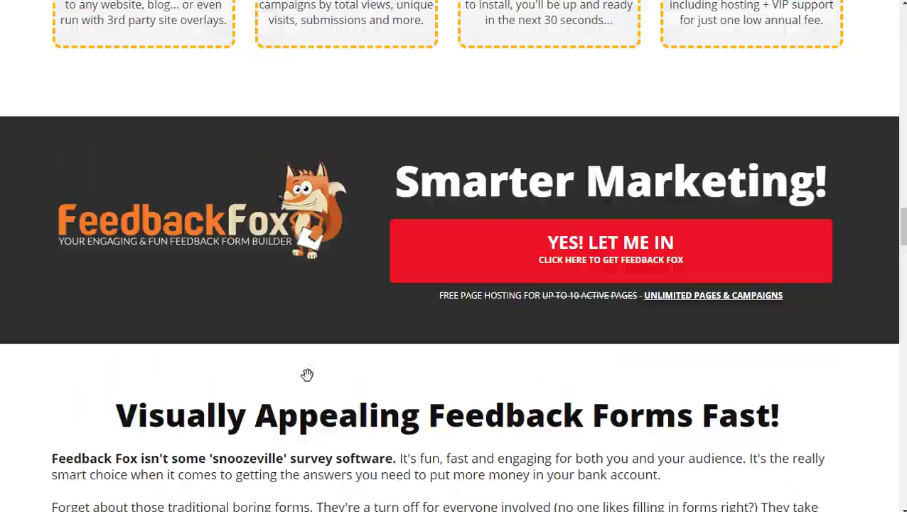
pyautogui.scroll(15, 309, 383)
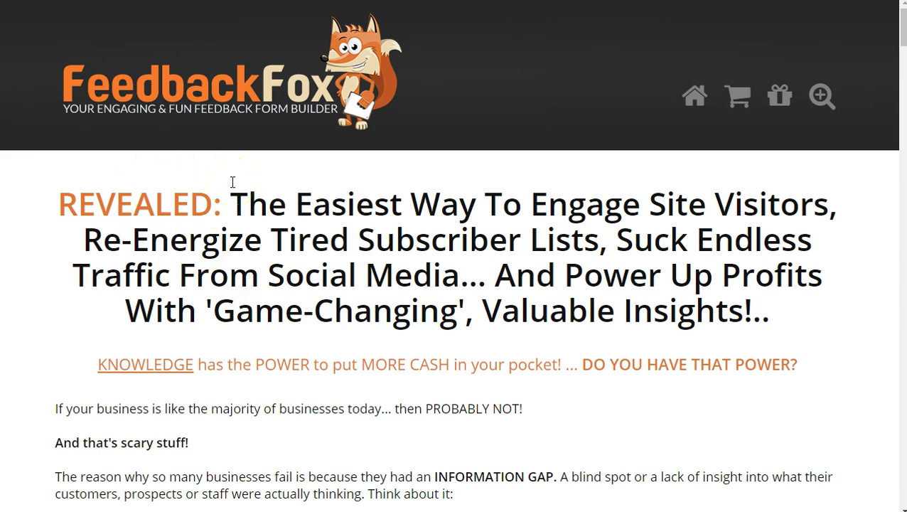
pyautogui.scroll(-5, 233, 182)
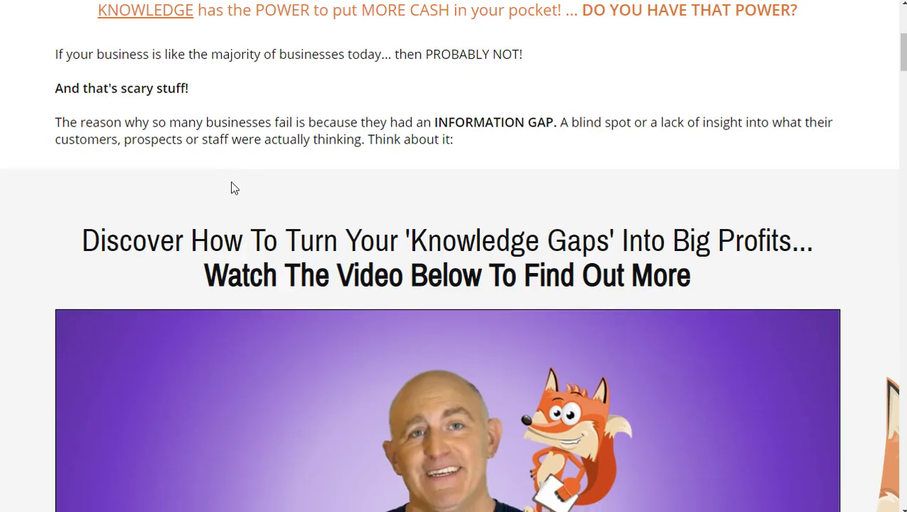
pyautogui.scroll(5, 235, 188)
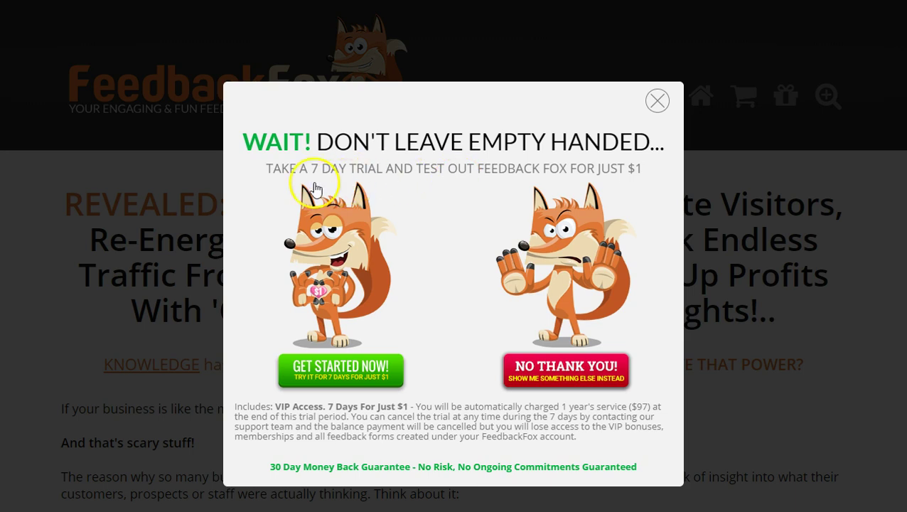
# Step: Highlight the 7-day $1 trial offer and its automatic charge and cancellation terms in the exit pop-up
pyautogui.moveTo(268, 168); pyautogui.dragTo(624, 170)
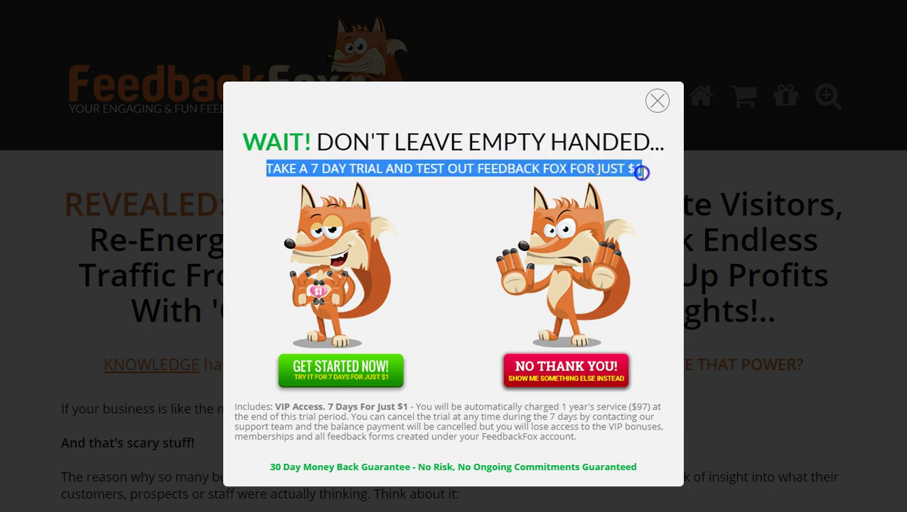
pyautogui.click(541, 165)
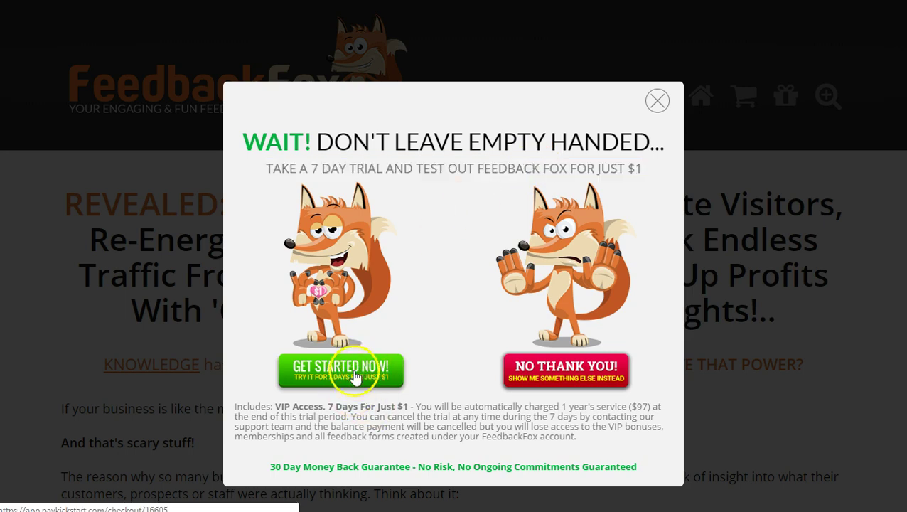
pyautogui.doubleClick(549, 405)
pyautogui.moveTo(549, 405); pyautogui.dragTo(644, 423)
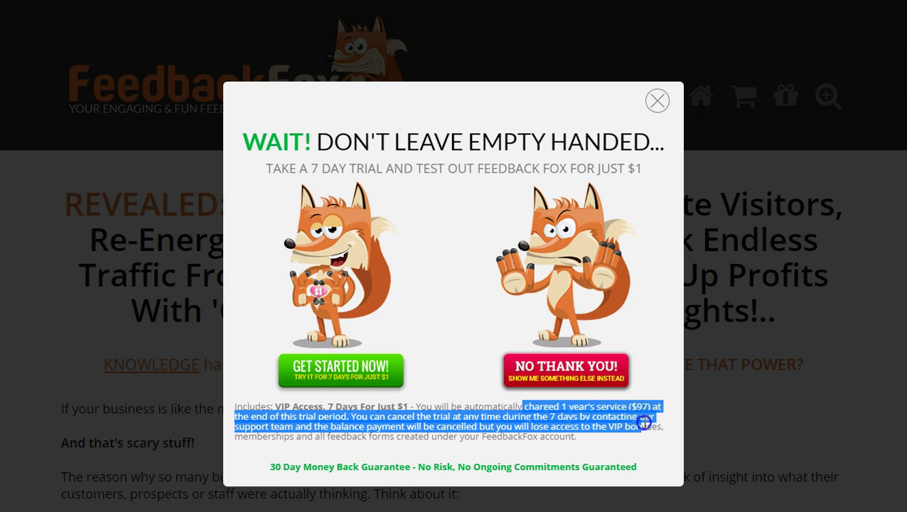
# Step: Clear the text highlight and close the $1 trial exit pop-up to return to the sales page
pyautogui.click(379, 421)
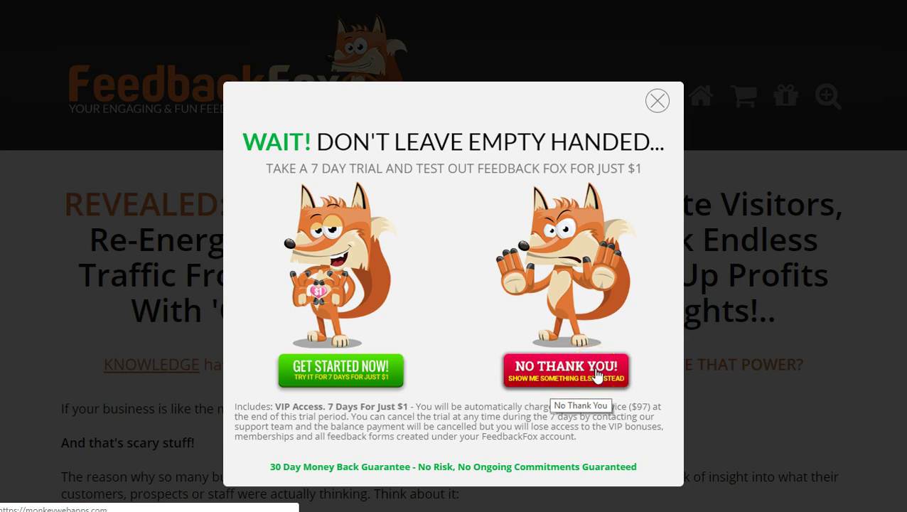
pyautogui.click(659, 101)
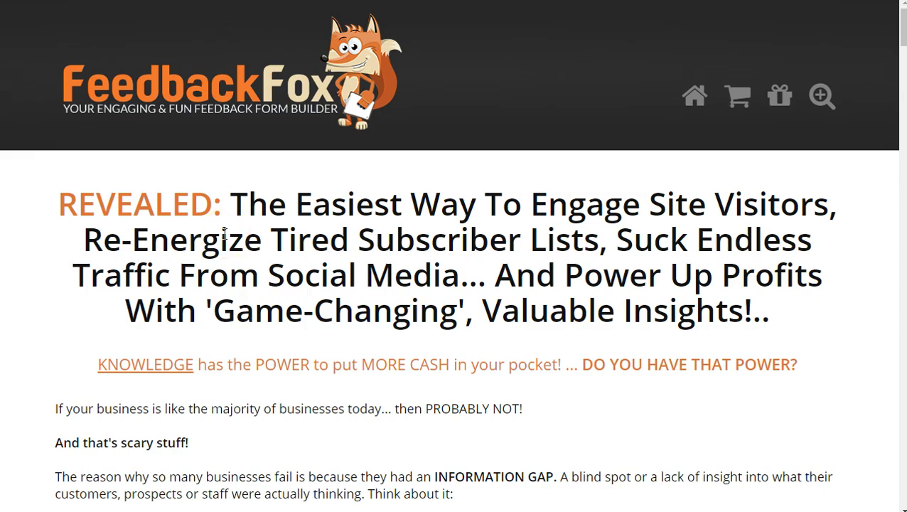
pyautogui.scroll(-2, 224, 234)
pyautogui.scroll(2, 224, 234)
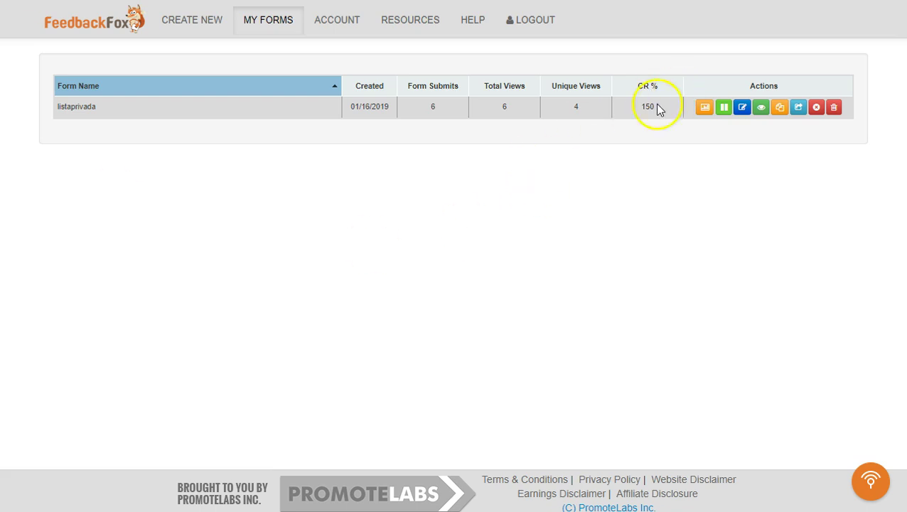
# Step: Open the listaprivada form for editing and look through its feedback type, post-submission and page settings, including the pause URL
pyautogui.click(743, 108)
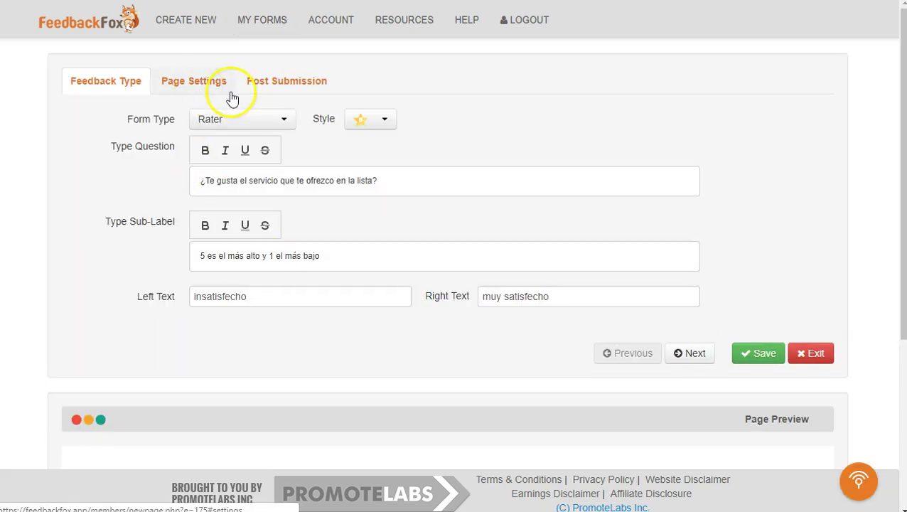
pyautogui.click(310, 84)
pyautogui.click(96, 81)
pyautogui.click(195, 86)
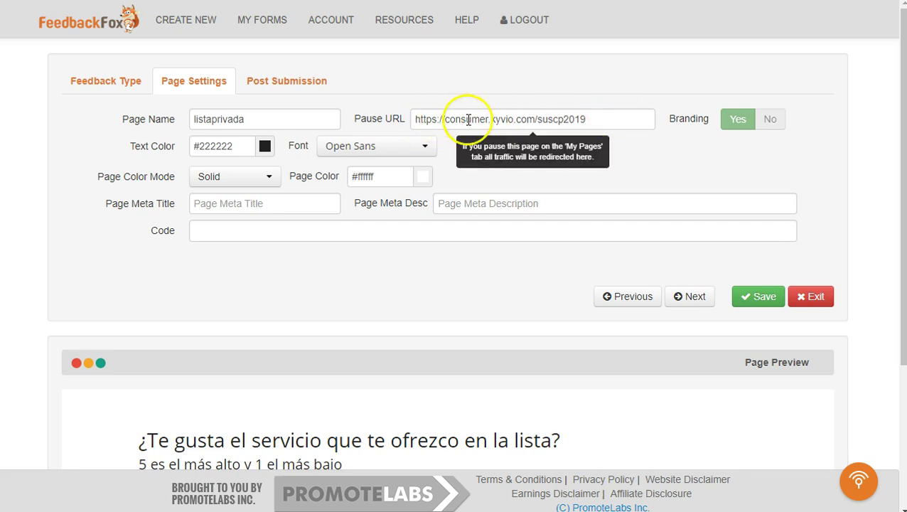
pyautogui.click(643, 163)
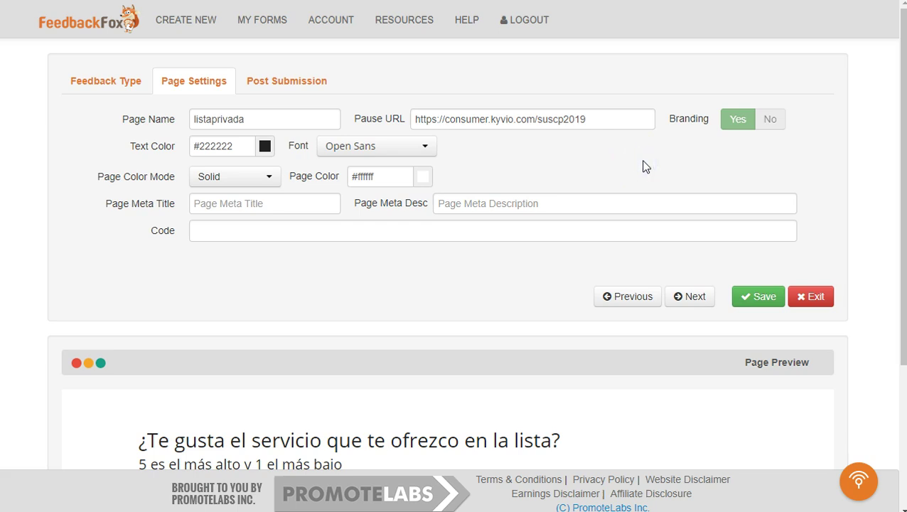